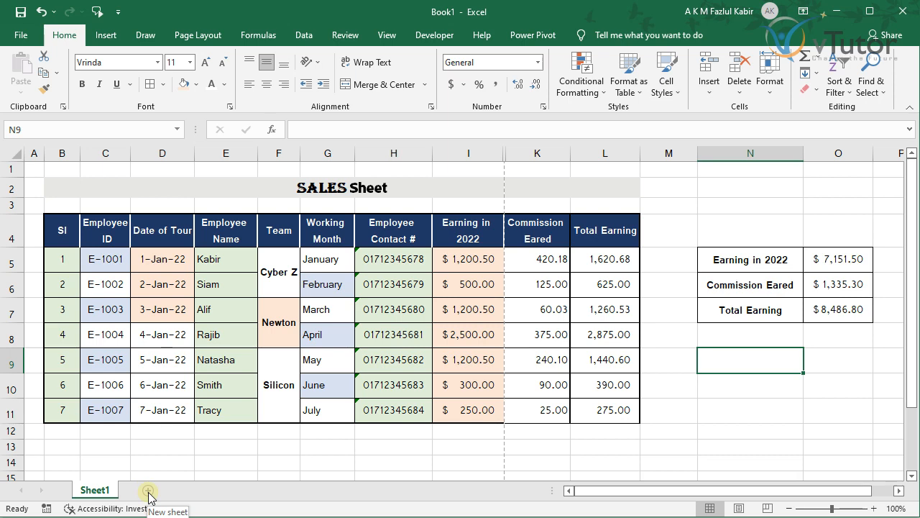
Add four blank worksheets after Sheet1 in the workbook.
{"action": "left_click", "coordinate": [148, 491]}
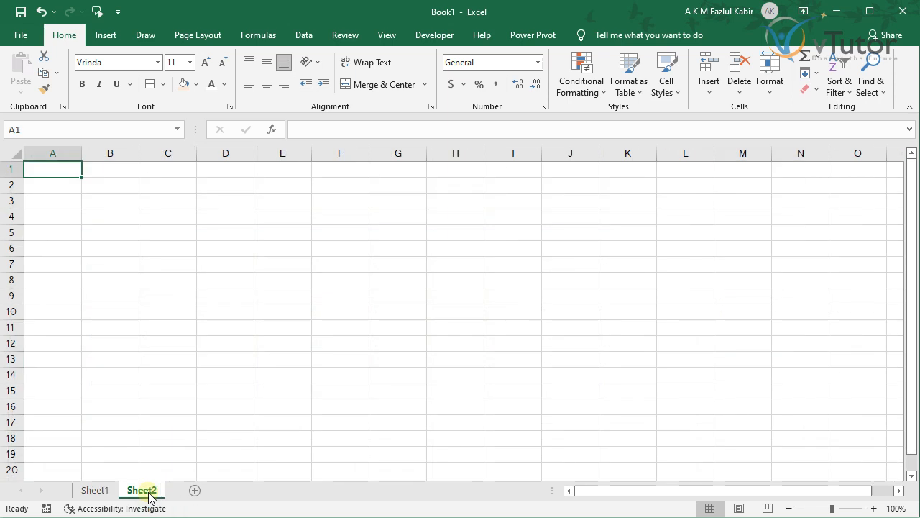
{"action": "left_click", "coordinate": [195, 491]}
{"action": "left_click", "coordinate": [242, 491]}
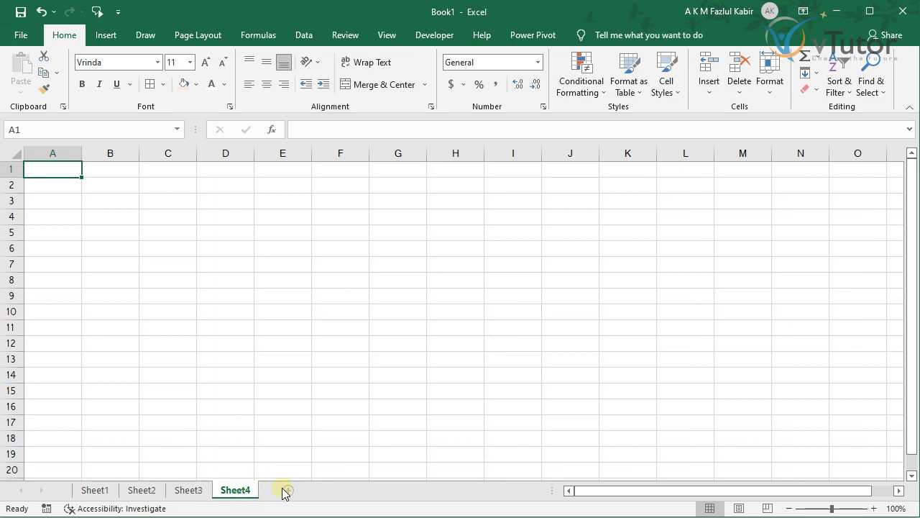
{"action": "left_click", "coordinate": [284, 491]}
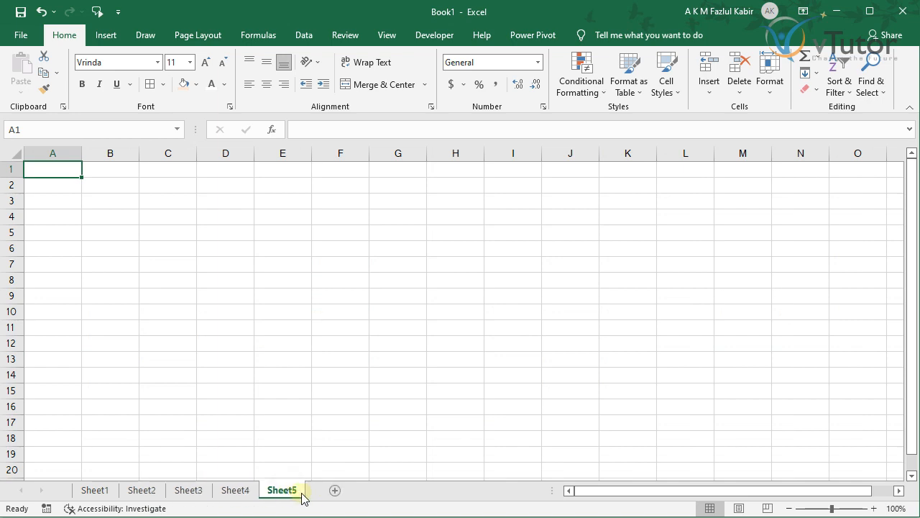
Look through the worksheets Sheet1 to Sheet5, comparing the sales sheet with the added sheets.
{"action": "left_click", "coordinate": [94, 489]}
{"action": "left_click", "coordinate": [131, 491]}
{"action": "left_click", "coordinate": [188, 491]}
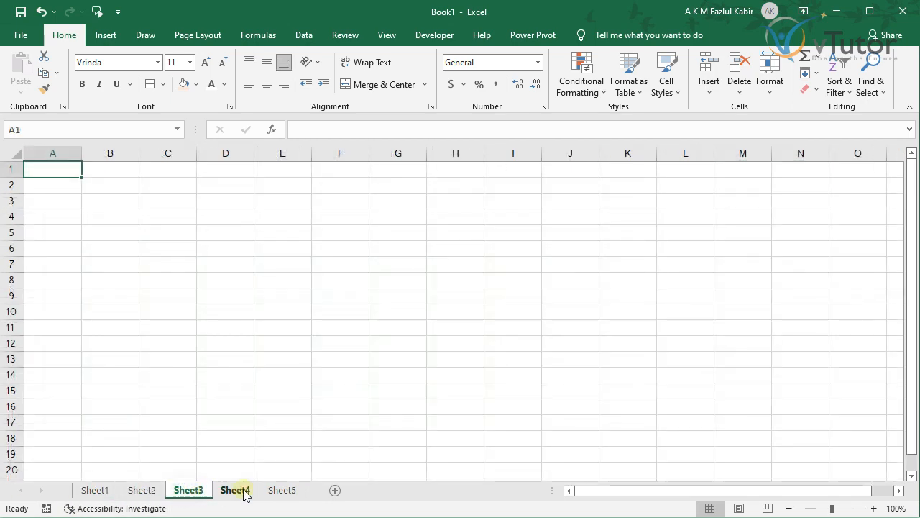
{"action": "left_click", "coordinate": [235, 491]}
{"action": "left_click", "coordinate": [282, 491]}
{"action": "left_click", "coordinate": [141, 491]}
{"action": "left_click", "coordinate": [94, 490]}
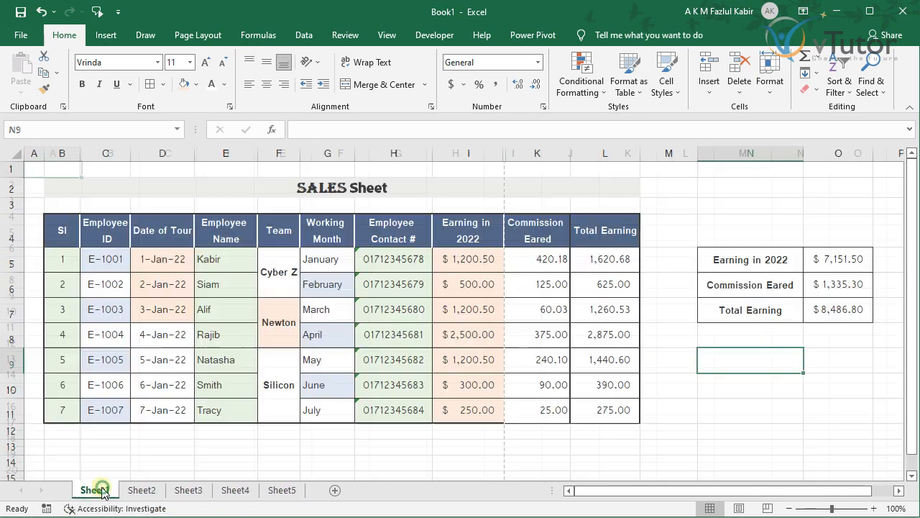
{"action": "left_click", "coordinate": [282, 491]}
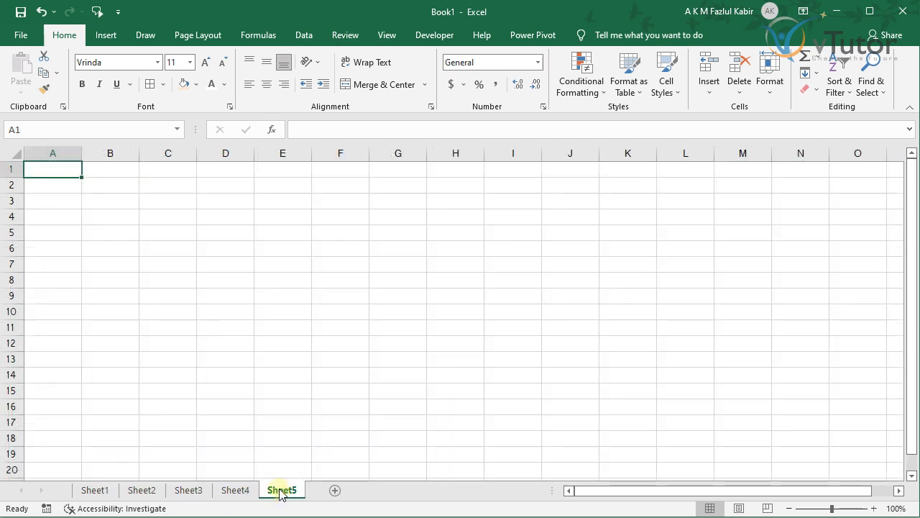
{"action": "left_click", "coordinate": [138, 491]}
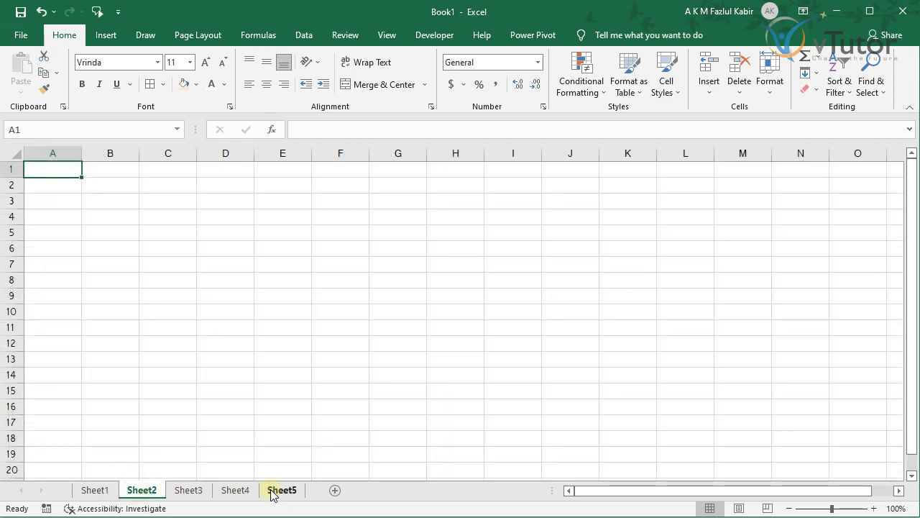
{"action": "left_click", "coordinate": [90, 491]}
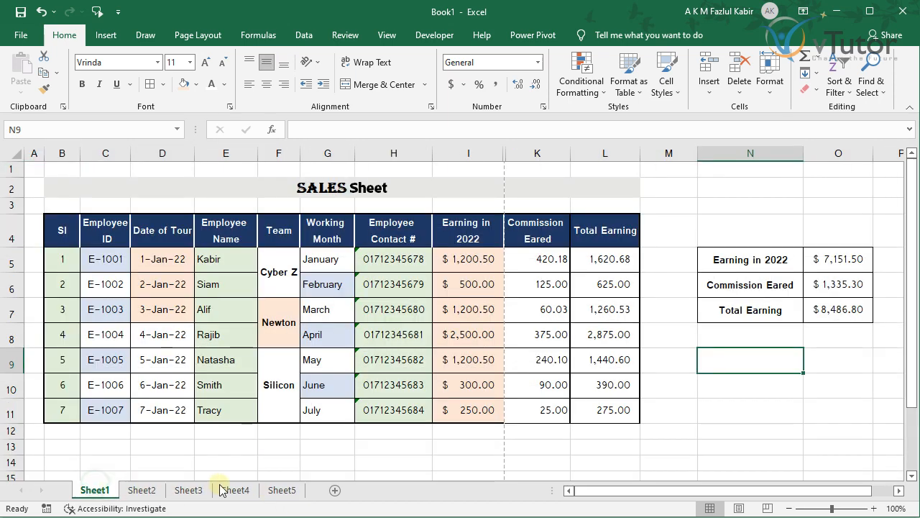
Delete the blank worksheets Sheet5, Sheet4 and Sheet3.
{"action": "left_click", "coordinate": [282, 491]}
{"action": "right_click", "coordinate": [280, 494]}
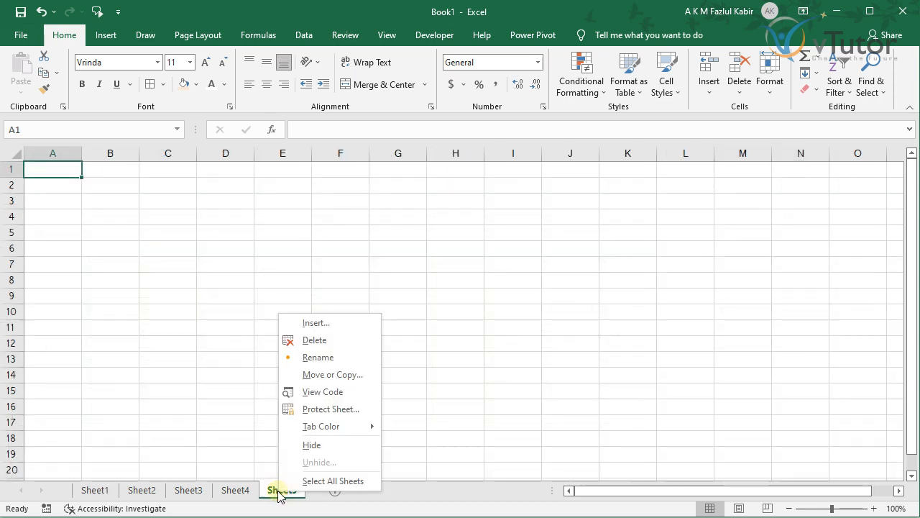
{"action": "left_click", "coordinate": [279, 493]}
{"action": "right_click", "coordinate": [280, 493]}
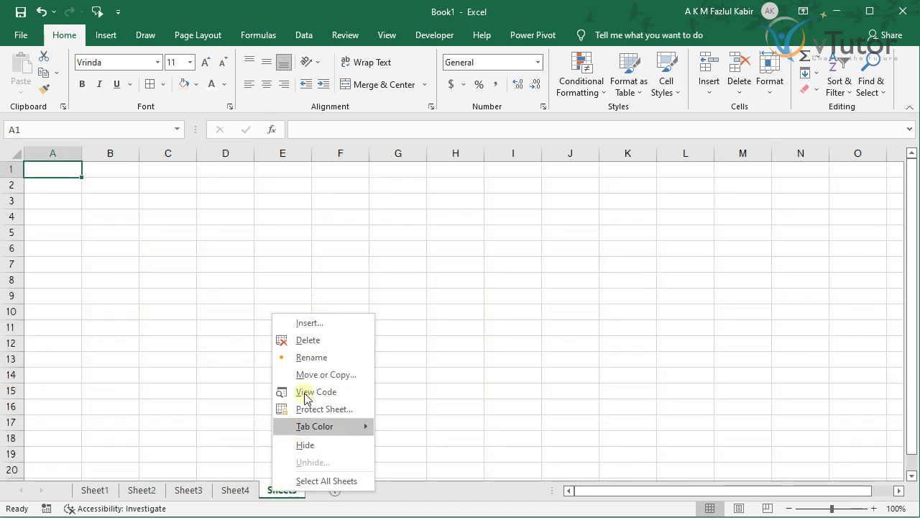
{"action": "left_click", "coordinate": [309, 341]}
{"action": "right_click", "coordinate": [242, 488]}
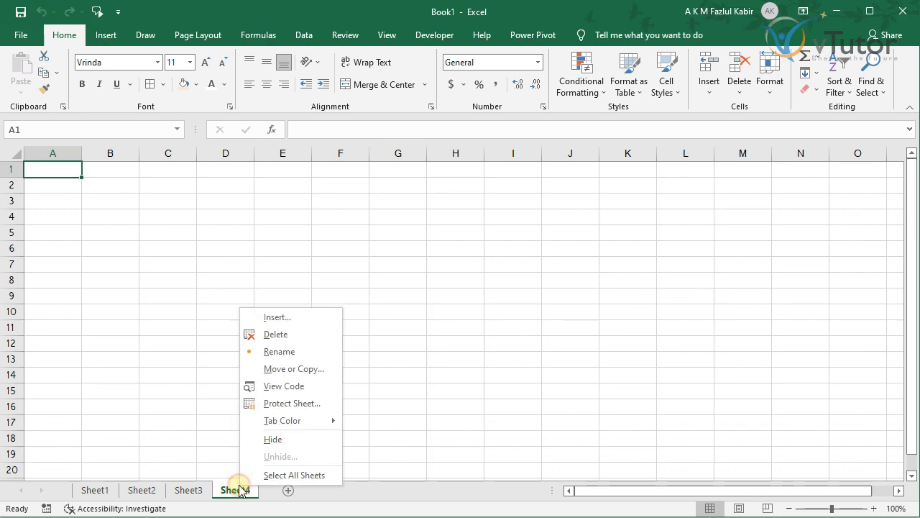
{"action": "left_click", "coordinate": [277, 332]}
{"action": "right_click", "coordinate": [187, 490]}
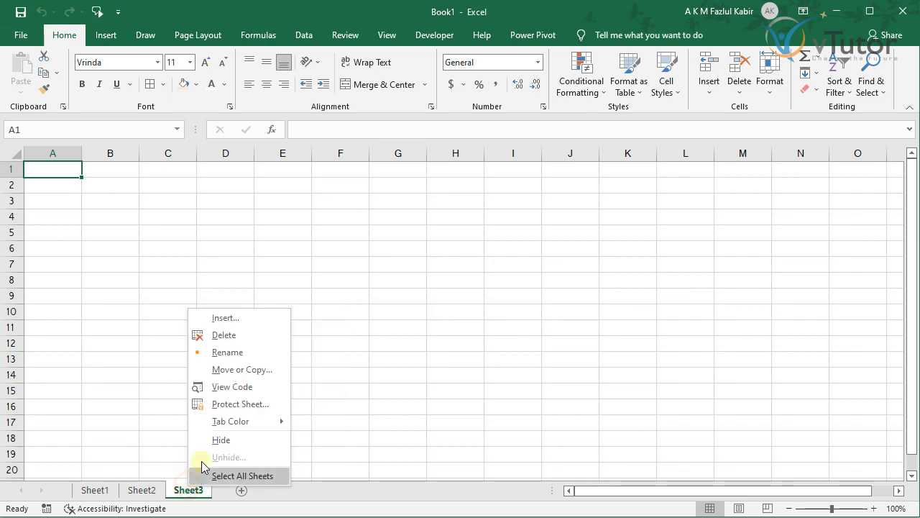
{"action": "left_click", "coordinate": [197, 333]}
Try to delete Sheet1 with its sales data, but cancel at the confirmation prompt.
{"action": "left_click", "coordinate": [95, 490]}
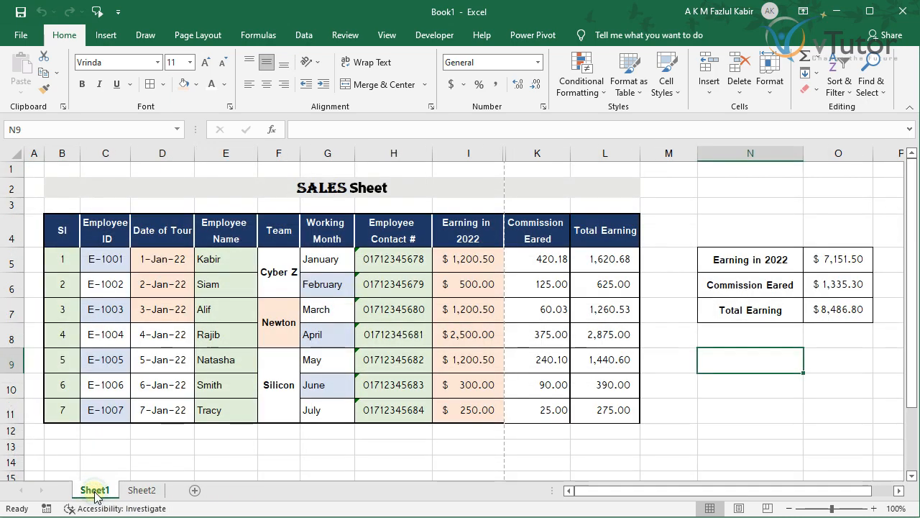
{"action": "left_click", "coordinate": [144, 491]}
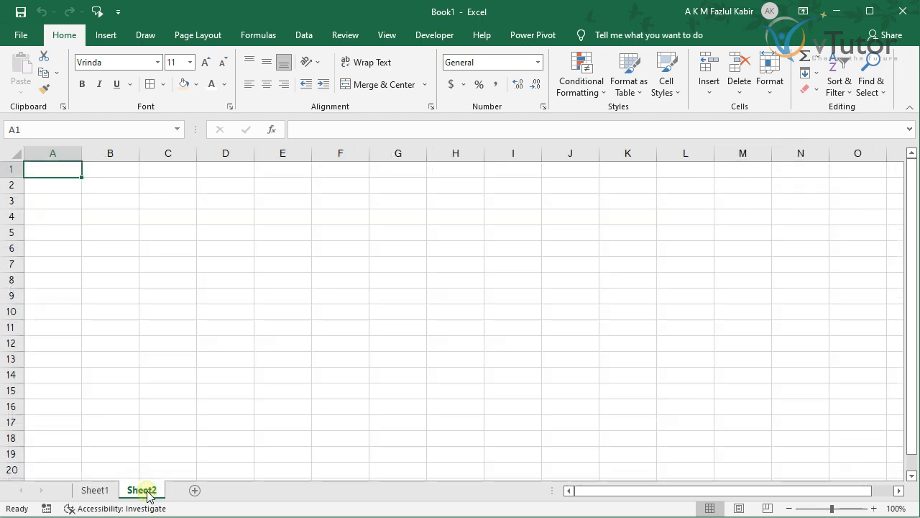
{"action": "left_click", "coordinate": [95, 490]}
{"action": "right_click", "coordinate": [90, 489]}
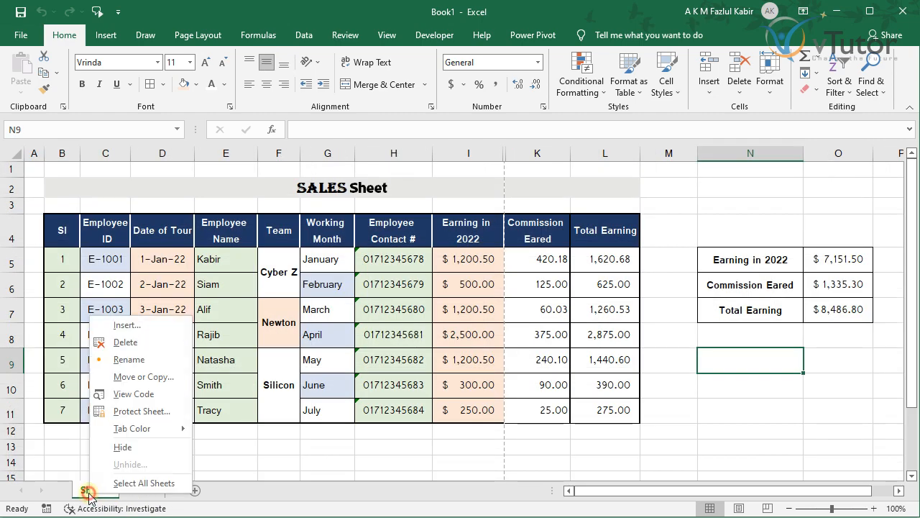
{"action": "left_click", "coordinate": [123, 343]}
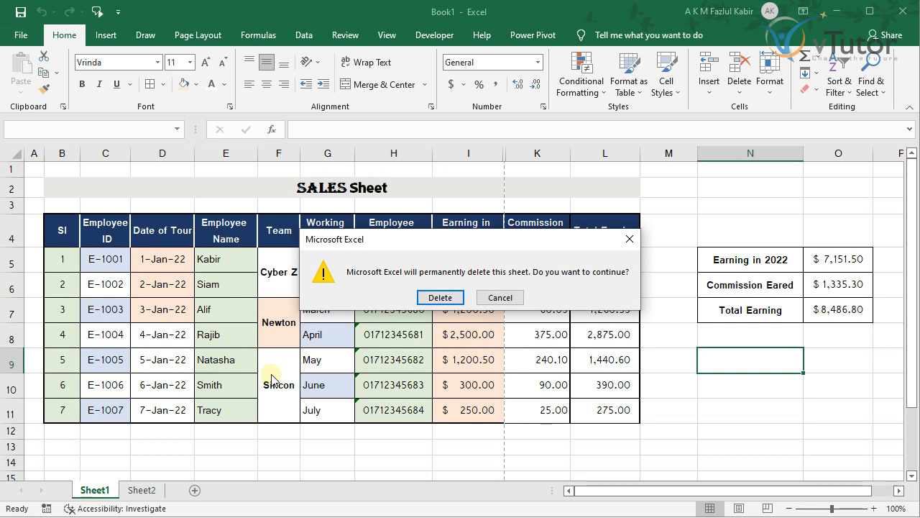
{"action": "left_click_drag", "start_coordinate": [359, 244], "coordinate": [394, 257]}
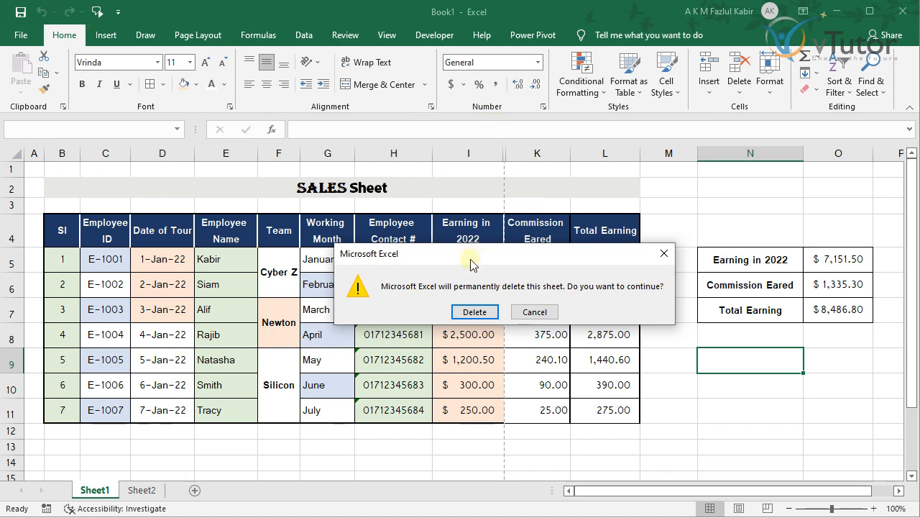
{"action": "left_click", "coordinate": [550, 316]}
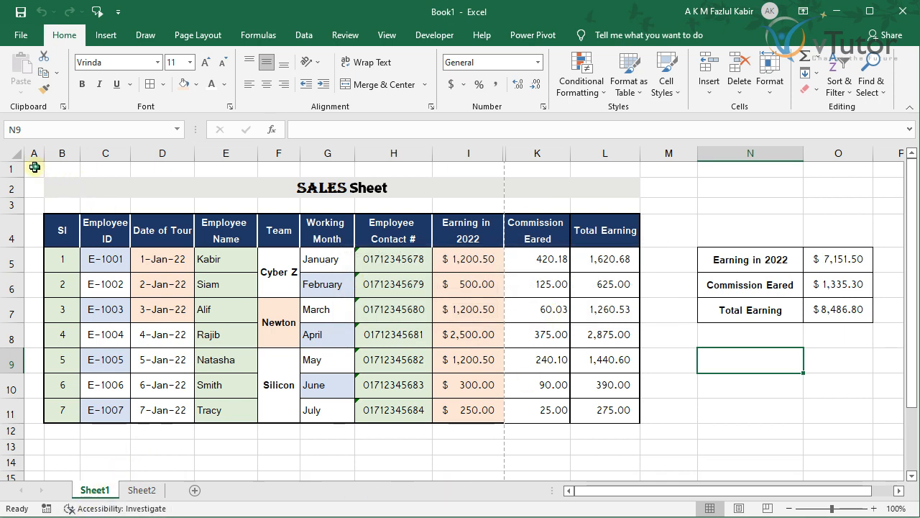
Copy the range A1:O11 from Sheet1 into Sheet2 starting at cell A1, and clear the copy marker back on Sheet1.
{"action": "left_click_drag", "start_coordinate": [33, 167], "coordinate": [836, 409]}
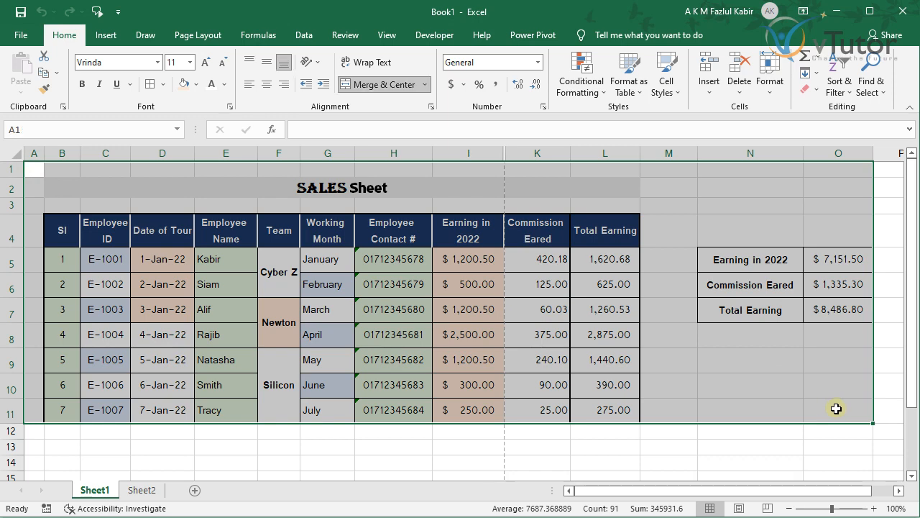
{"action": "key", "text": "ctrl+c"}
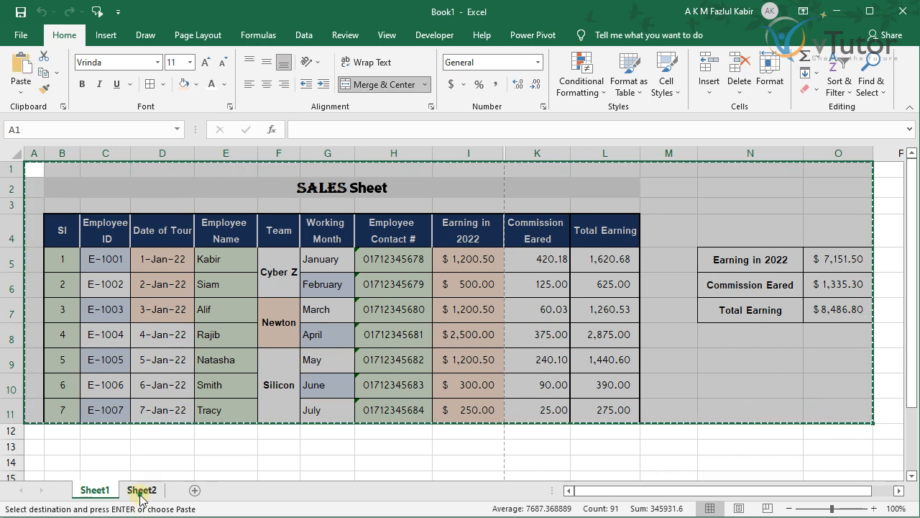
{"action": "left_click", "coordinate": [141, 490]}
{"action": "key", "text": "ctrl+v"}
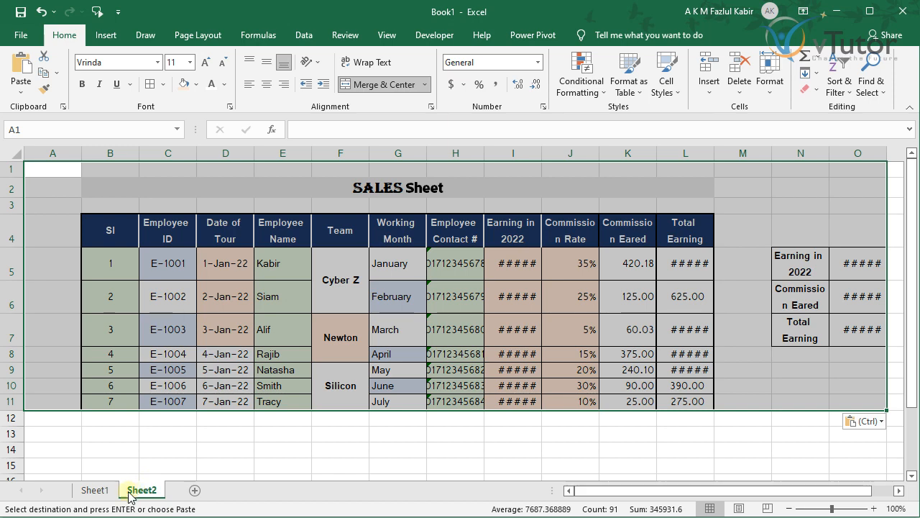
{"action": "left_click", "coordinate": [93, 490]}
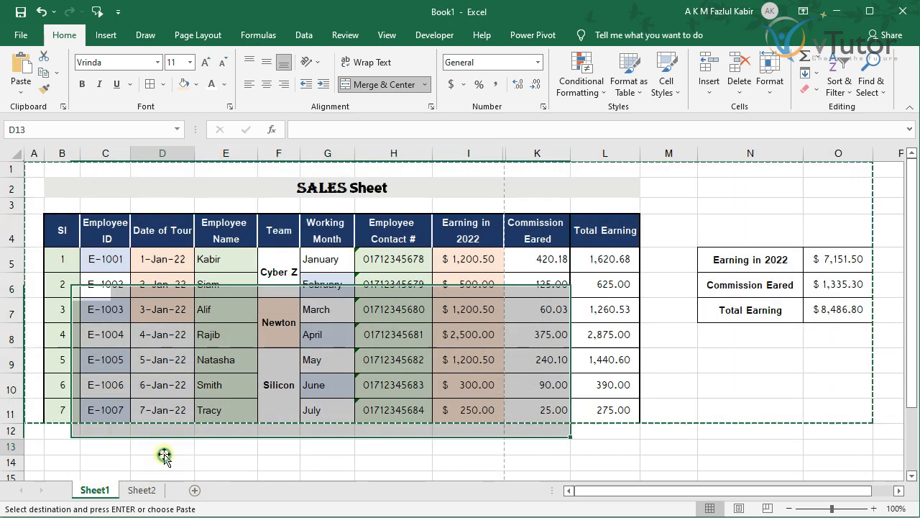
{"action": "key", "text": "Escape"}
{"action": "left_click", "coordinate": [316, 460]}
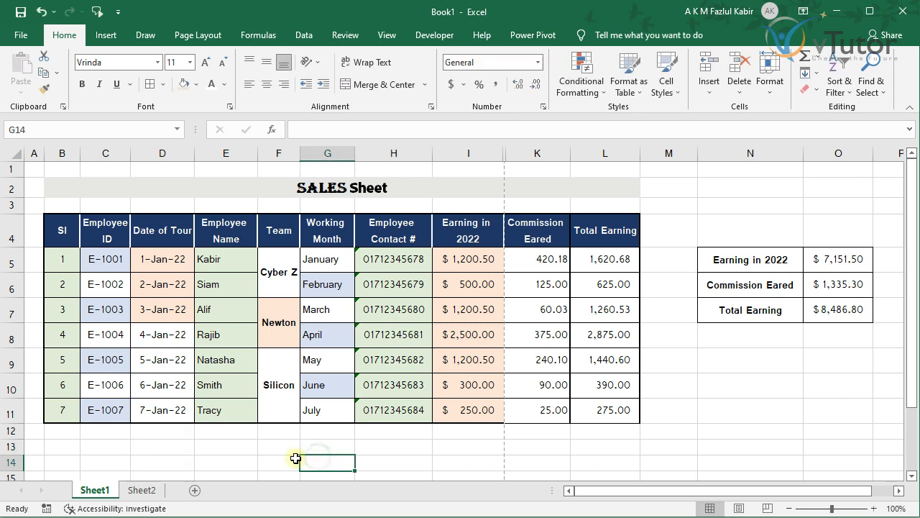
Duplicate the Sheet1 worksheet twice, placing each copy directly after the original.
{"action": "left_click", "coordinate": [98, 492]}
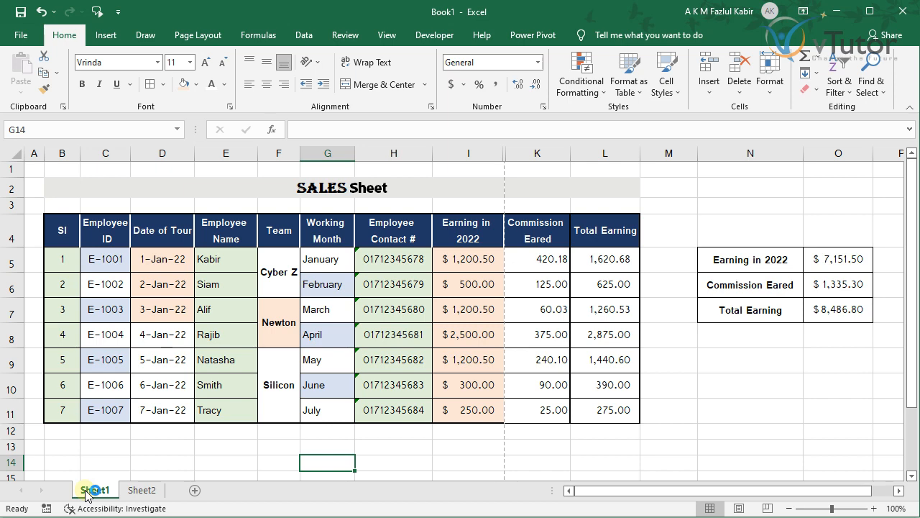
{"action": "left_click_drag", "start_coordinate": [96, 491], "coordinate": [136, 492]}
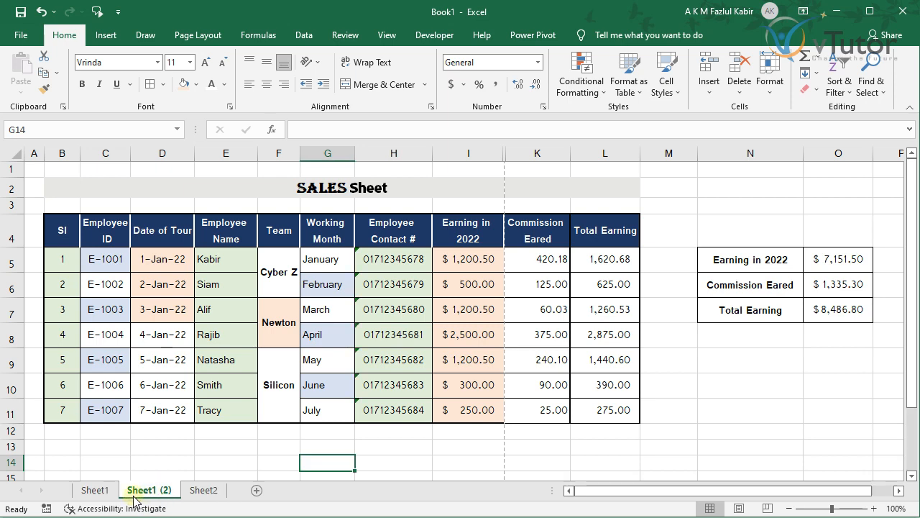
{"action": "left_click", "coordinate": [96, 490]}
{"action": "left_click", "coordinate": [144, 490]}
{"action": "left_click", "coordinate": [100, 490]}
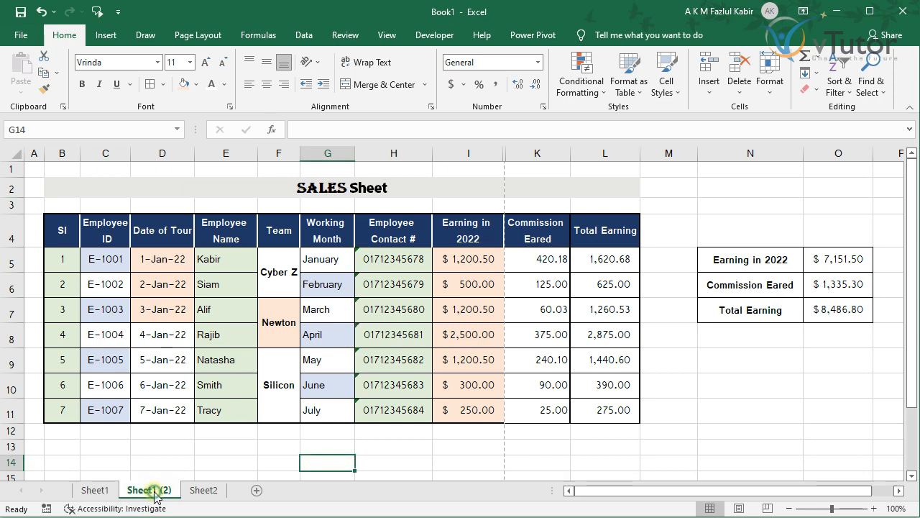
{"action": "left_click", "coordinate": [96, 490]}
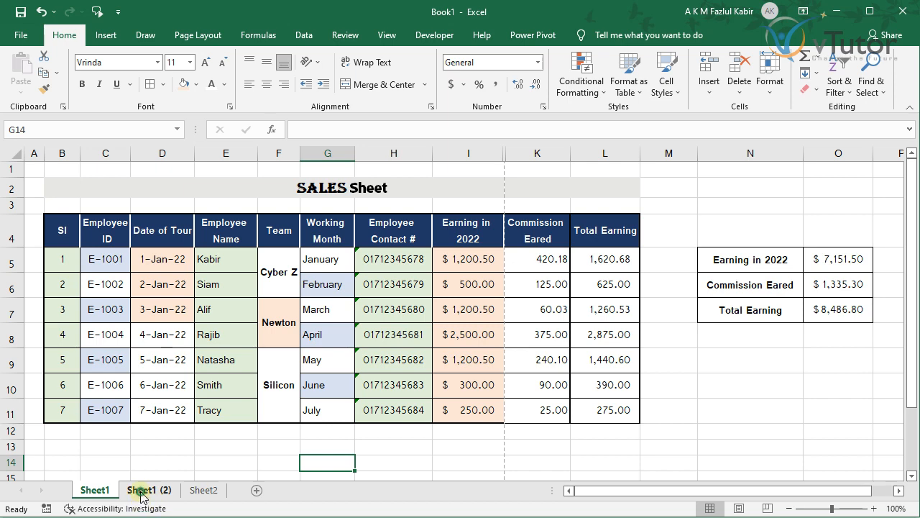
{"action": "left_click", "coordinate": [141, 491]}
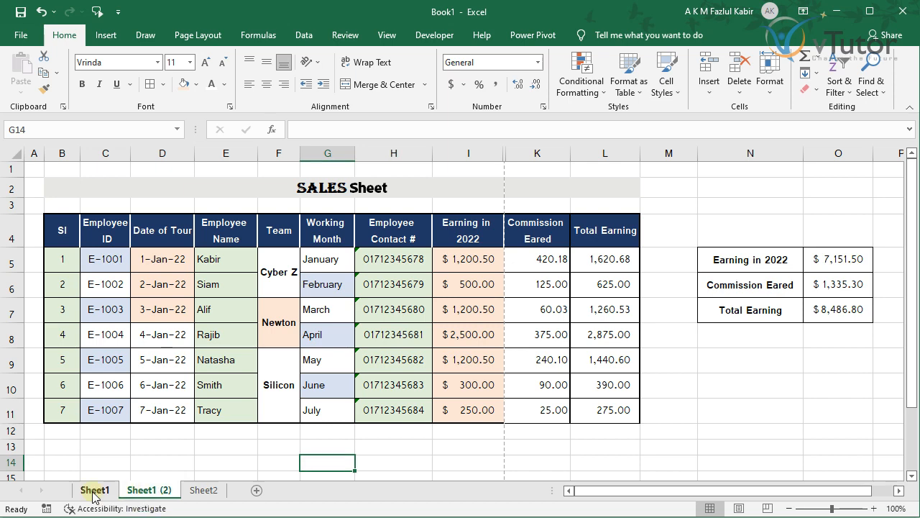
{"action": "left_click", "coordinate": [96, 492]}
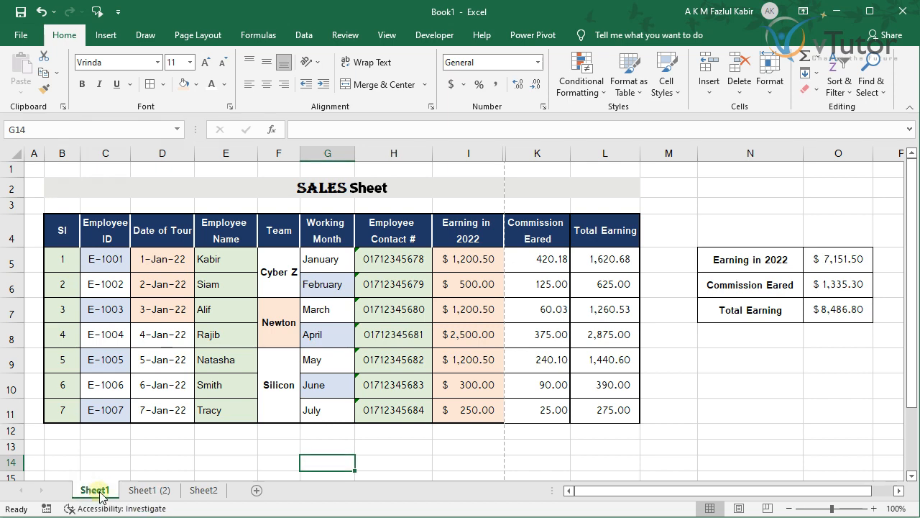
{"action": "mouse_move", "coordinate": [100, 494]}
{"action": "left_mouse_down"}
{"action": "mouse_move", "coordinate": [246, 487]}
{"action": "mouse_move", "coordinate": [116, 491]}
{"action": "mouse_move", "coordinate": [244, 489]}
{"action": "mouse_move", "coordinate": [120, 492]}
{"action": "mouse_move", "coordinate": [225, 493]}
{"action": "mouse_move", "coordinate": [131, 490]}
{"action": "left_mouse_up"}
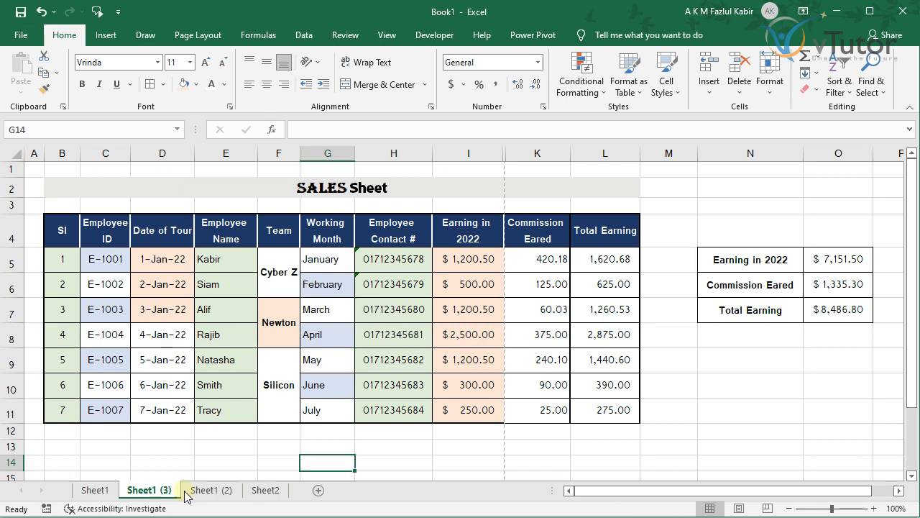
Rename the Sheet1 worksheet as Dhaka.
{"action": "left_click", "coordinate": [92, 489]}
{"action": "double_click", "coordinate": [93, 490]}
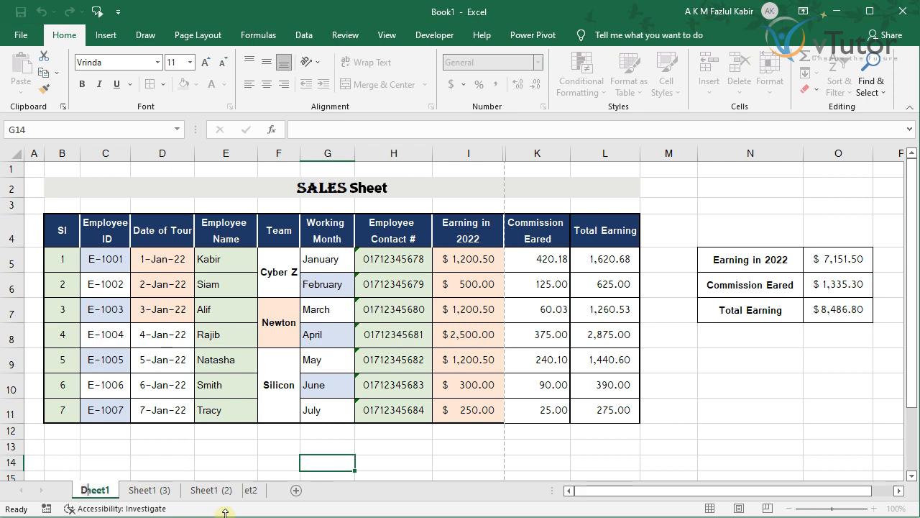
{"action": "type", "text": "Dhaka"}
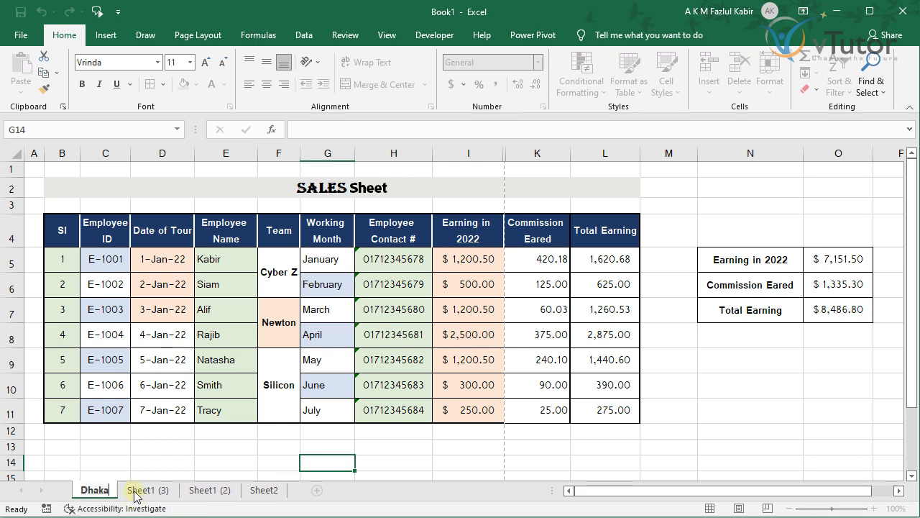
Rename the worksheet Sheet1 (3) as Rajshahi and Sheet1 (2) as Khulna.
{"action": "double_click", "coordinate": [137, 491]}
{"action": "type", "text": "R"}
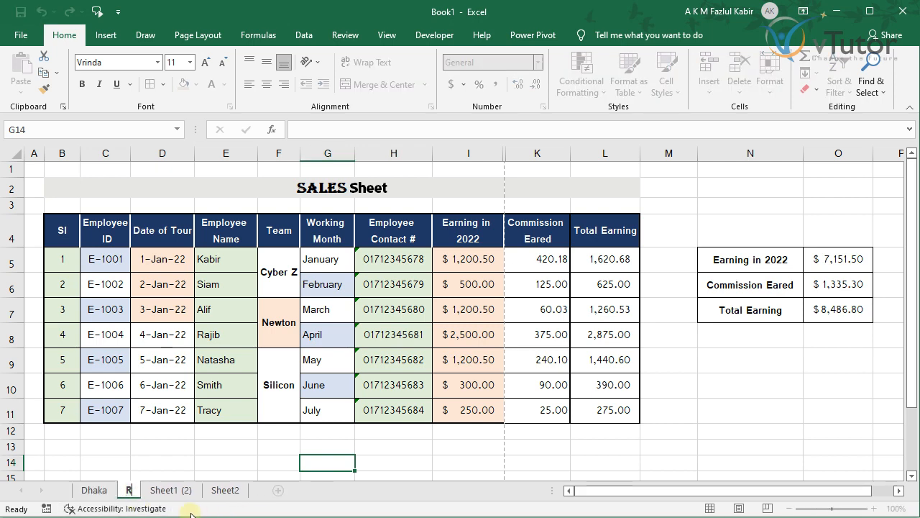
{"action": "type", "text": "ajshahi"}
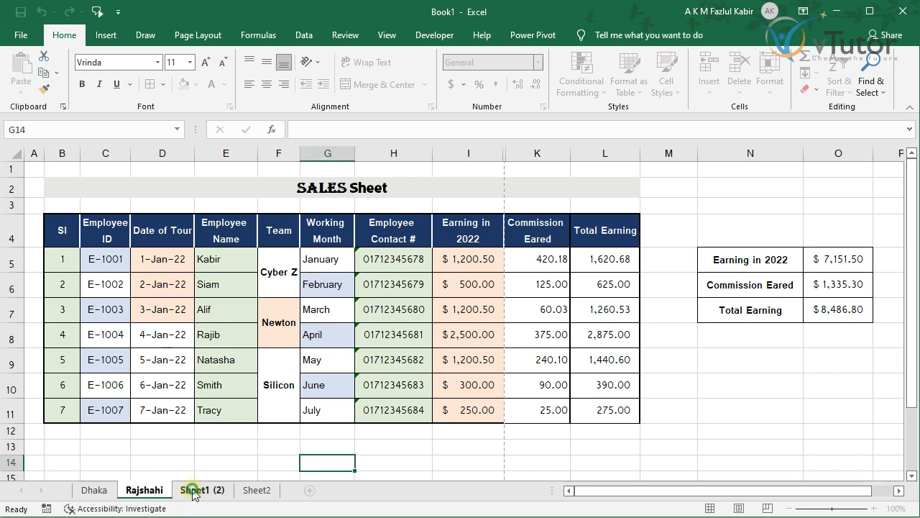
{"action": "double_click", "coordinate": [196, 490]}
{"action": "type", "text": "Khulna"}
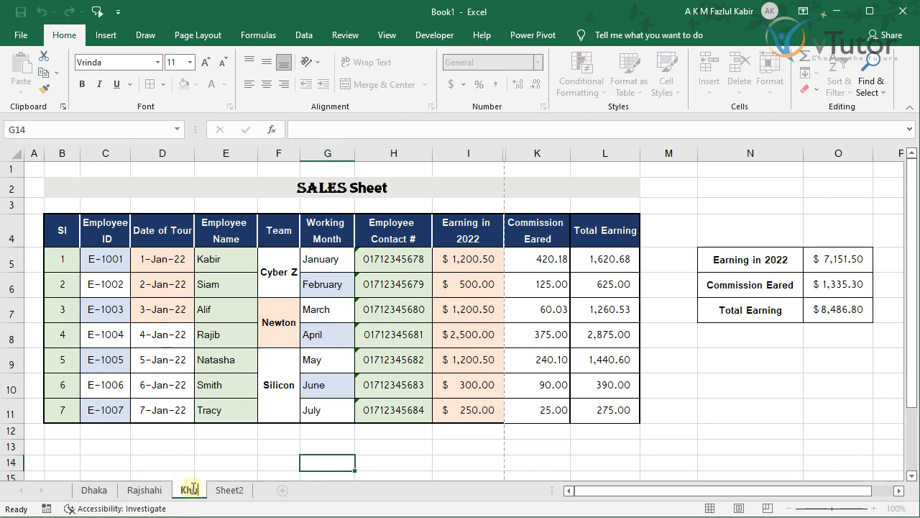
Rename the worksheet Sheet2 as Sylhet.
{"action": "double_click", "coordinate": [242, 489]}
{"action": "type", "text": "S"}
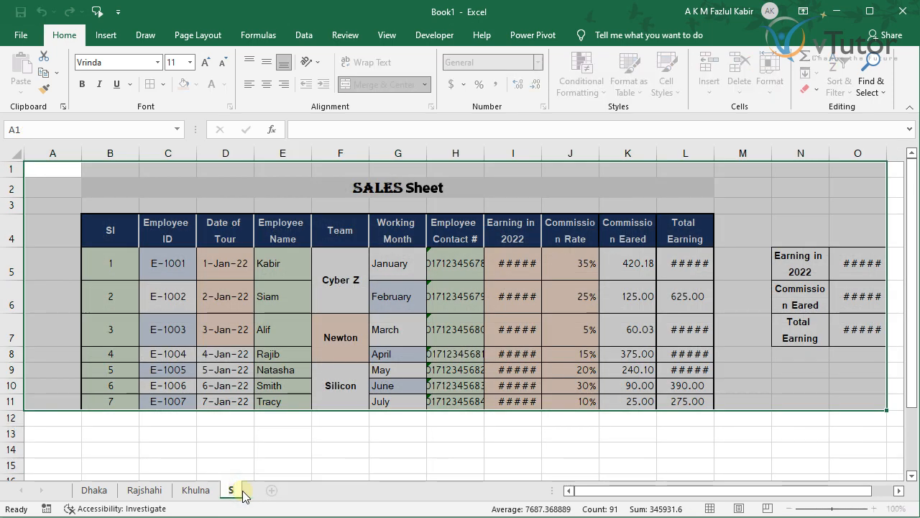
{"action": "type", "text": "ylhet"}
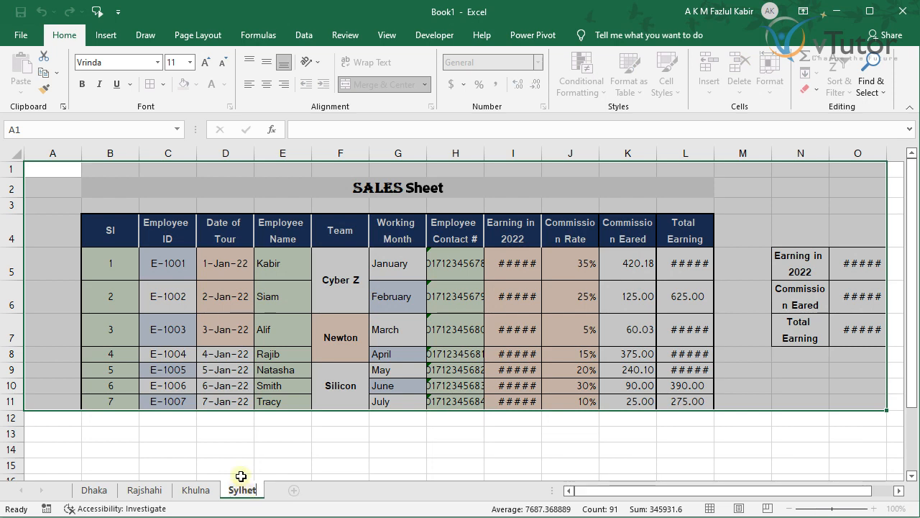
{"action": "left_click", "coordinate": [262, 464]}
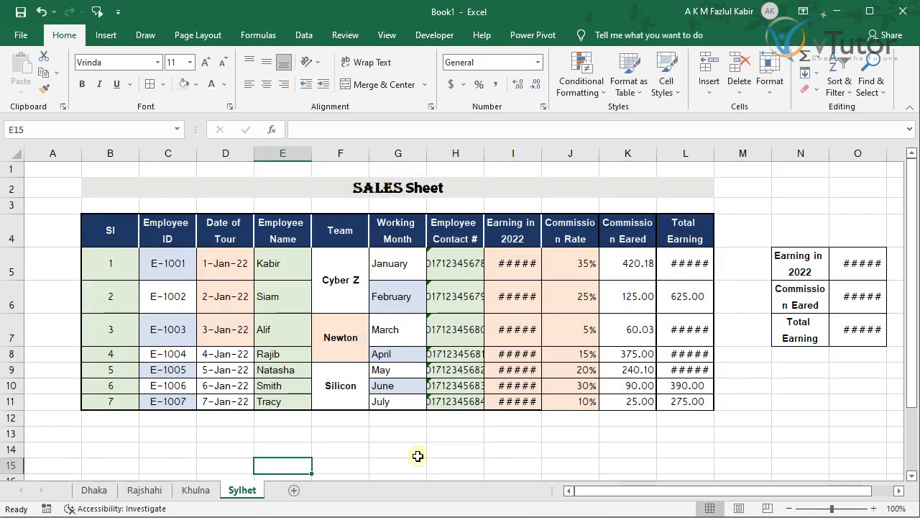
Duplicate the Dhaka, Rajshahi, Khulna and Sylhet worksheets together after Sylhet, using the existing version of every conflicting defined name.
{"action": "left_click", "coordinate": [86, 494]}
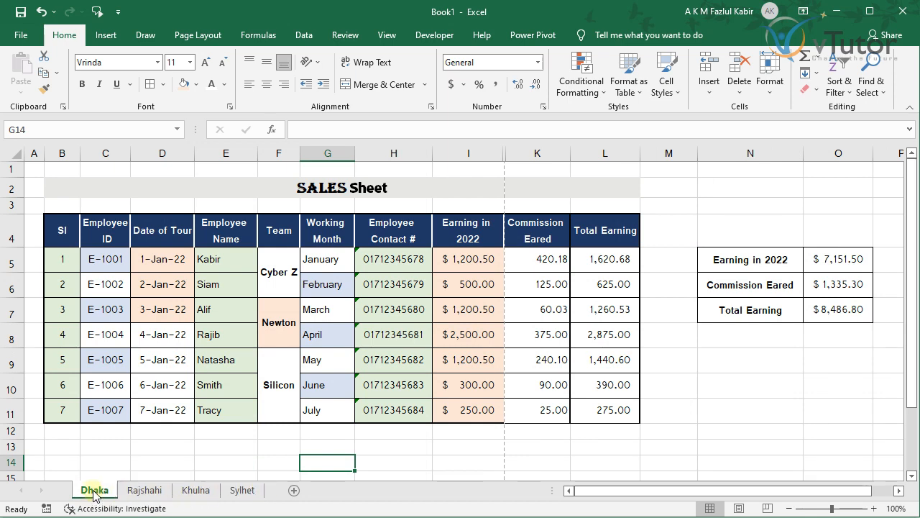
{"action": "left_click", "coordinate": [144, 489], "text": "ctrl"}
{"action": "left_click", "coordinate": [195, 490], "text": "ctrl"}
{"action": "left_click", "coordinate": [241, 491], "text": "ctrl"}
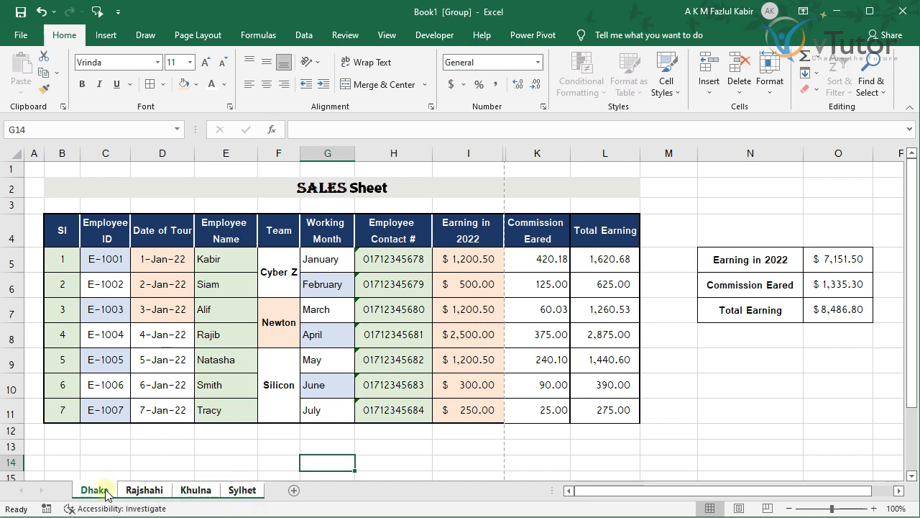
{"action": "left_click_drag", "start_coordinate": [94, 491], "coordinate": [266, 492]}
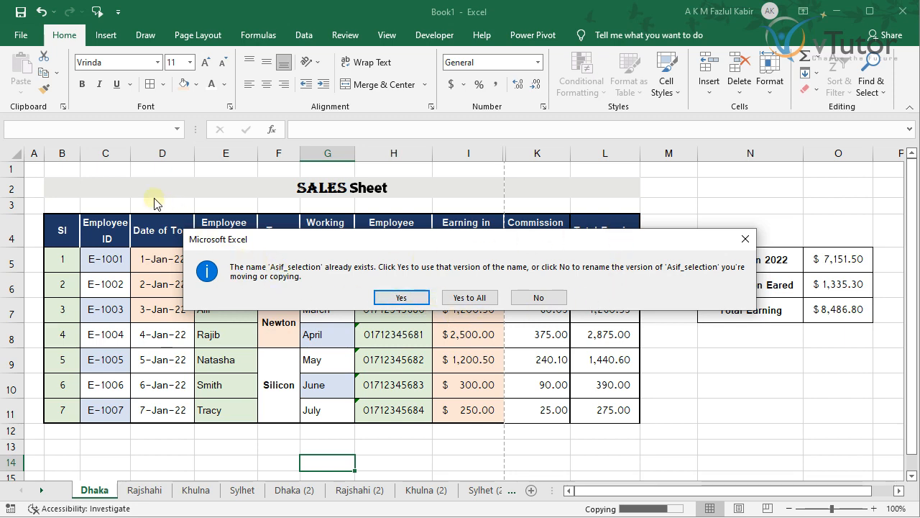
{"action": "left_click", "coordinate": [401, 302]}
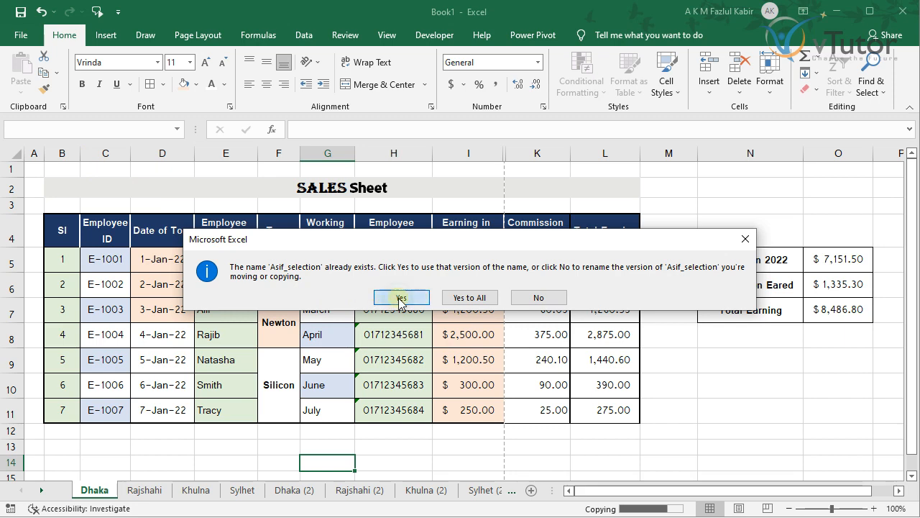
{"action": "left_click", "coordinate": [475, 298]}
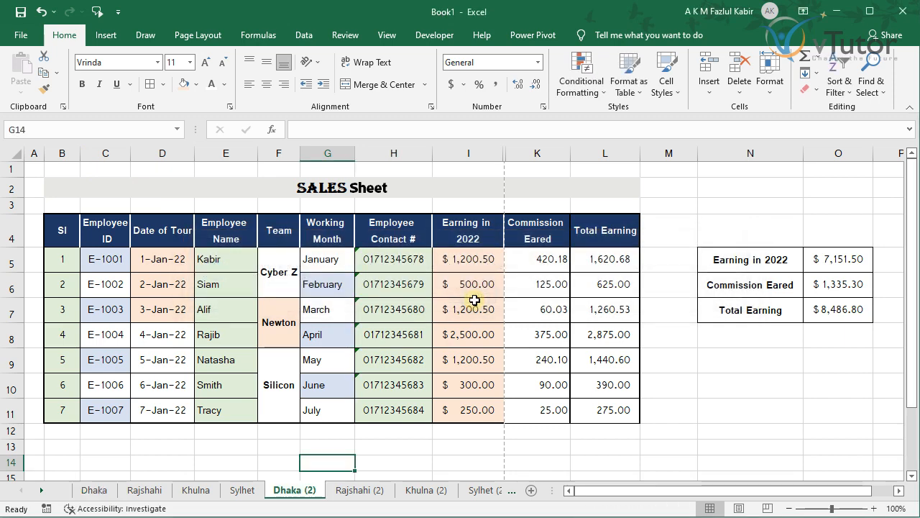
Rename the worksheet Dhaka (2) as Barishal and Rajshahi (2) as Chittagong.
{"action": "double_click", "coordinate": [294, 492]}
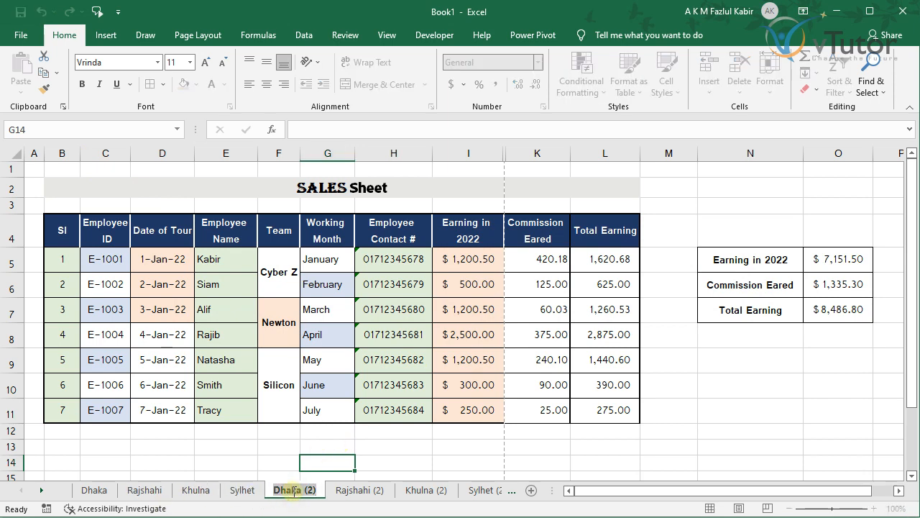
{"action": "type", "text": "Bari"}
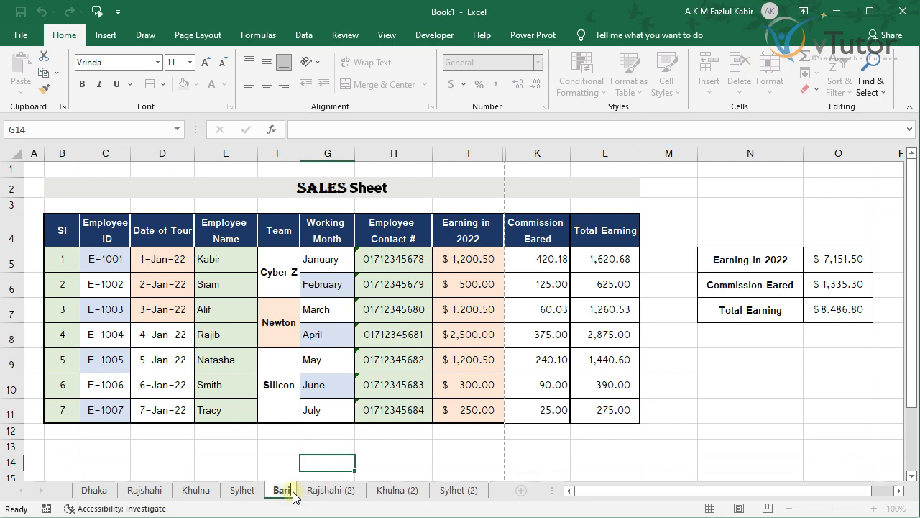
{"action": "type", "text": "shal"}
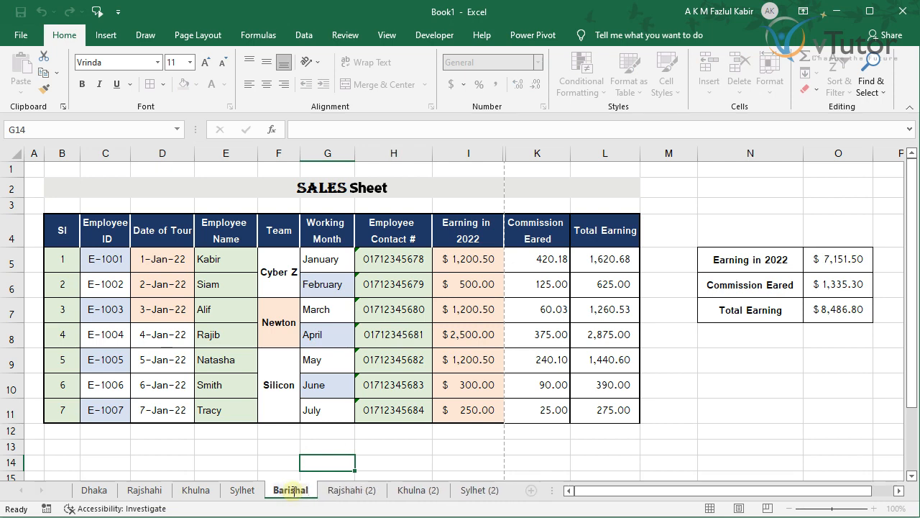
{"action": "double_click", "coordinate": [338, 491]}
{"action": "type", "text": "Chi"}
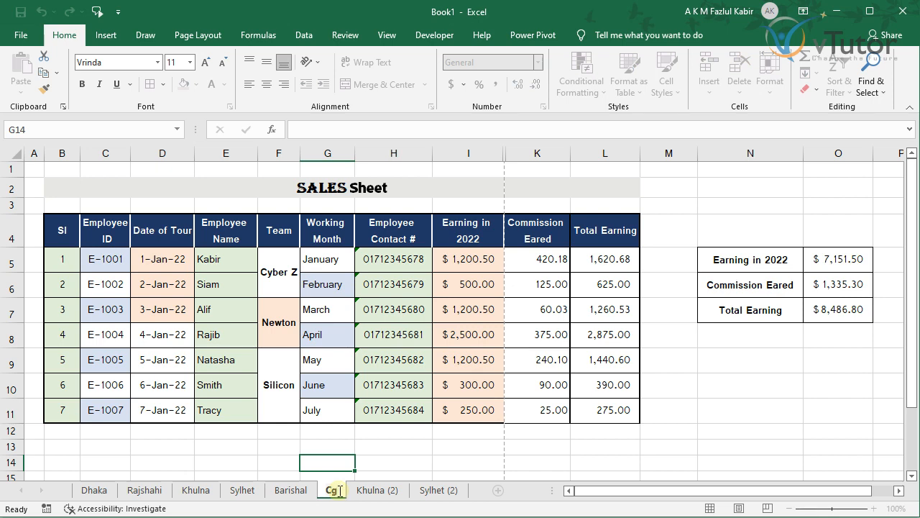
{"action": "type", "text": "tt"}
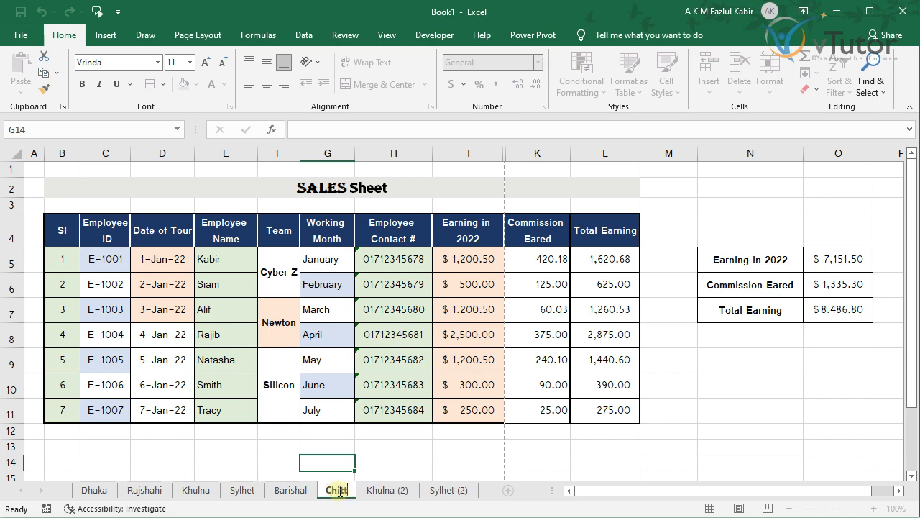
{"action": "type", "text": "agong"}
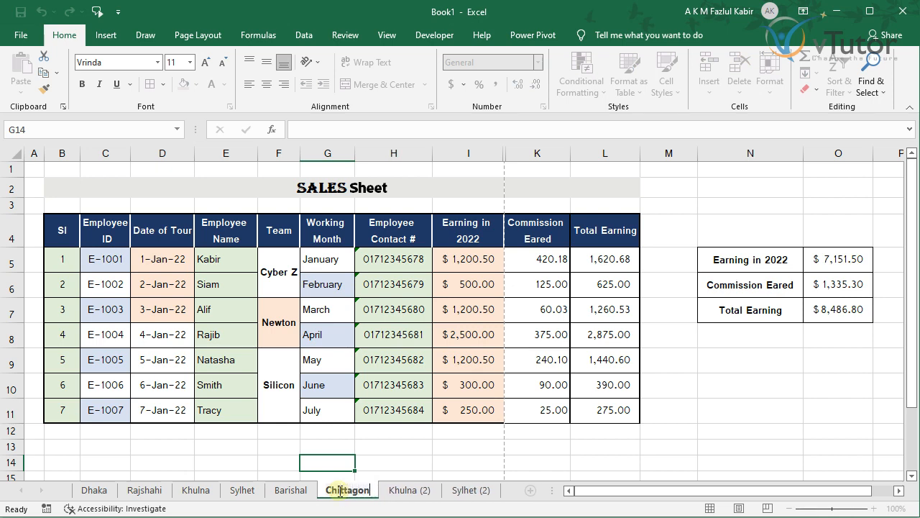
Rename the worksheet Khulna (2) as Rangpur.
{"action": "left_click", "coordinate": [412, 491]}
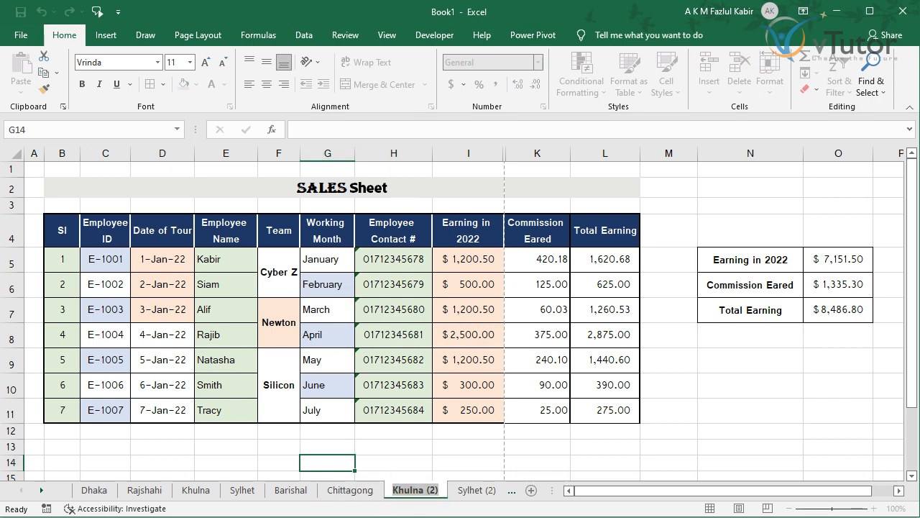
{"action": "double_click", "coordinate": [415, 491]}
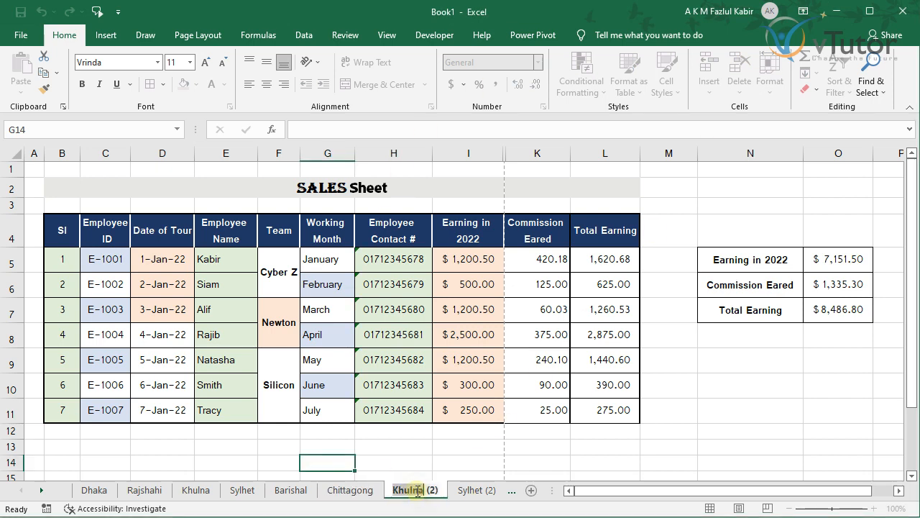
{"action": "left_click", "coordinate": [439, 486]}
{"action": "left_click_drag", "start_coordinate": [439, 486], "coordinate": [383, 490]}
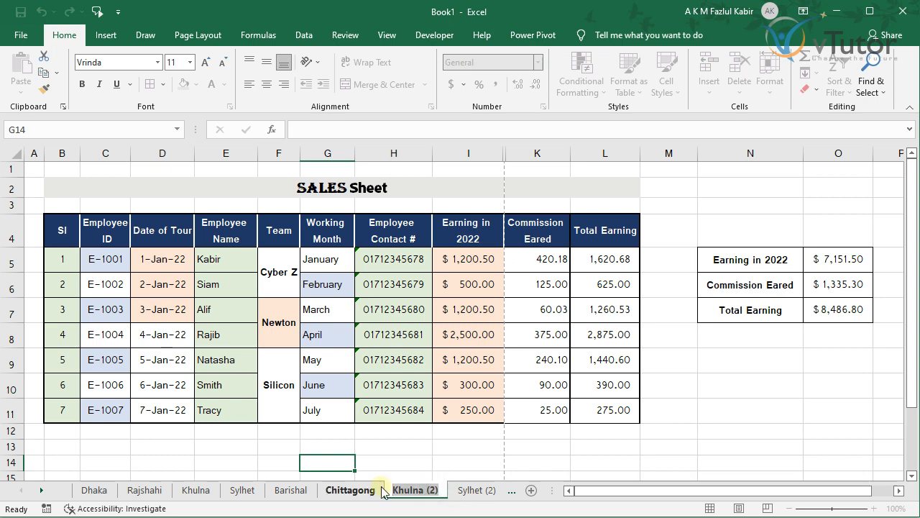
{"action": "type", "text": "Rangpur"}
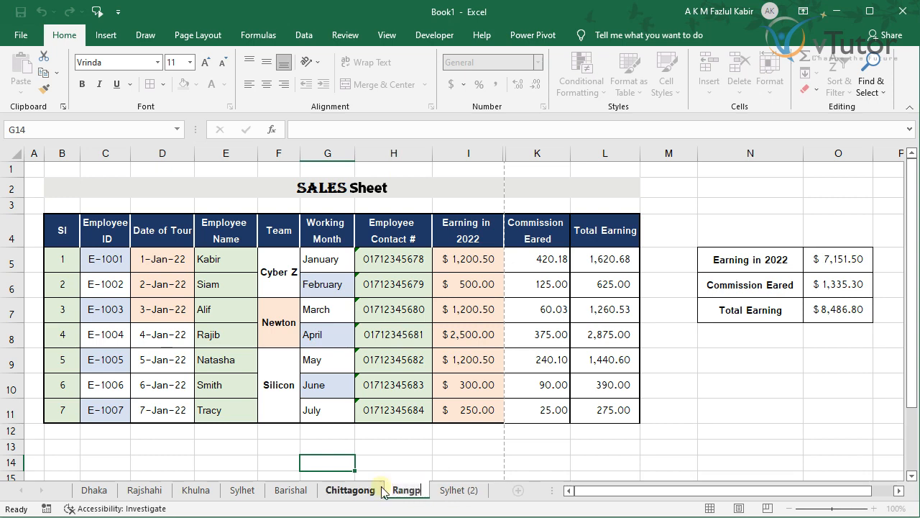
Rename the worksheet Sylhet (2) as Mymensingh.
{"action": "left_click", "coordinate": [468, 489]}
{"action": "double_click", "coordinate": [468, 488]}
{"action": "type", "text": "My"}
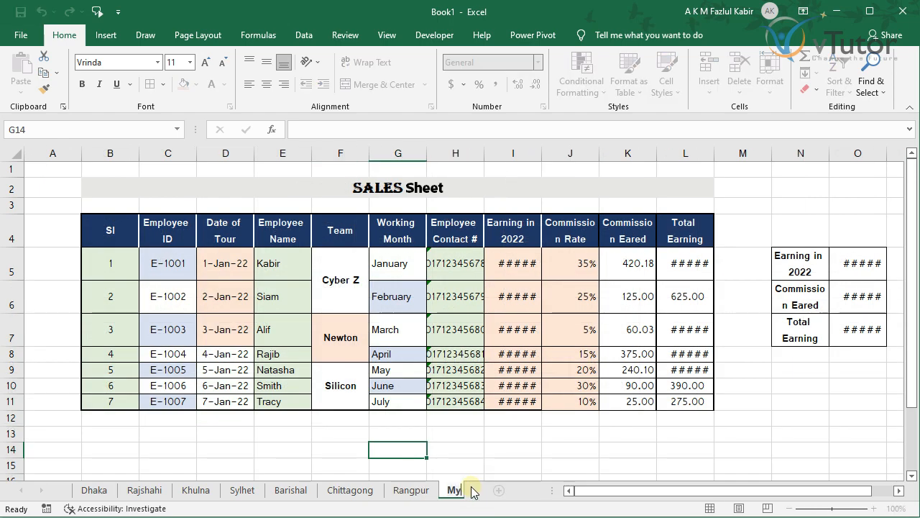
{"action": "type", "text": "men"}
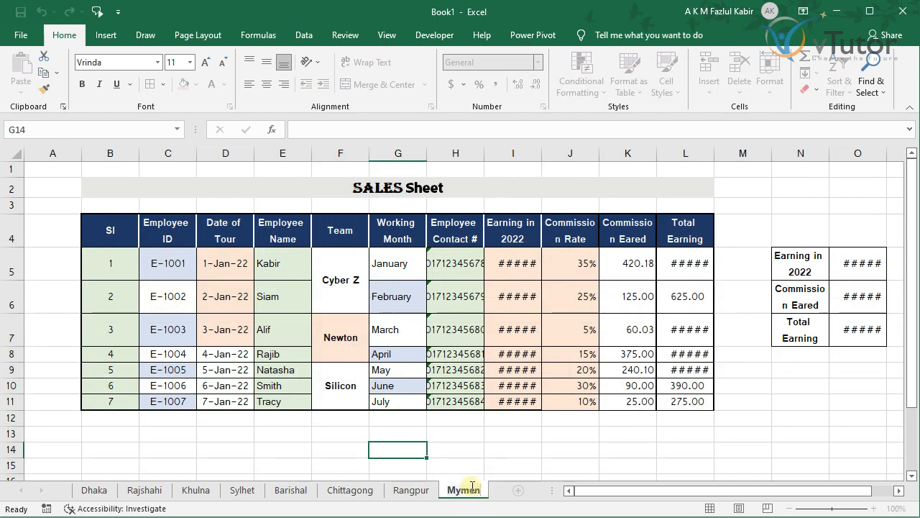
{"action": "type", "text": "sh"}
{"action": "key", "text": "BackSpace"}
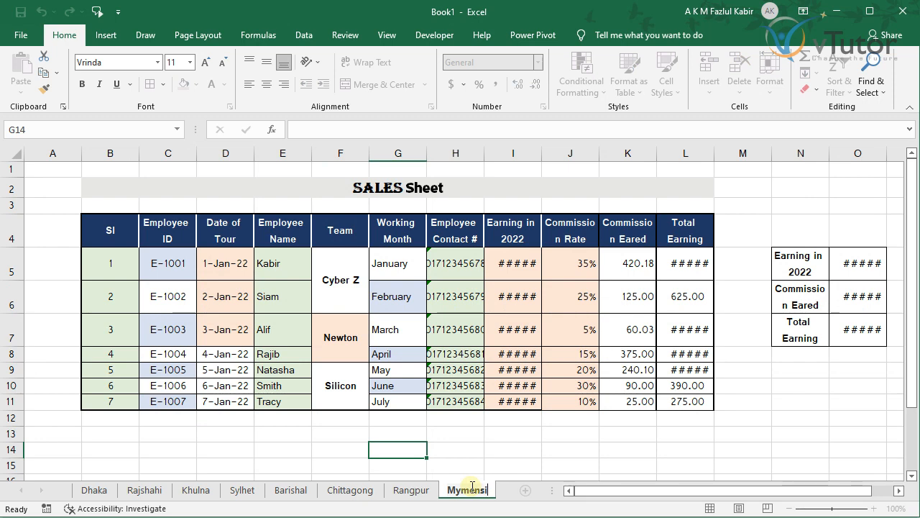
{"action": "type", "text": "ingh"}
{"action": "key", "text": "Return"}
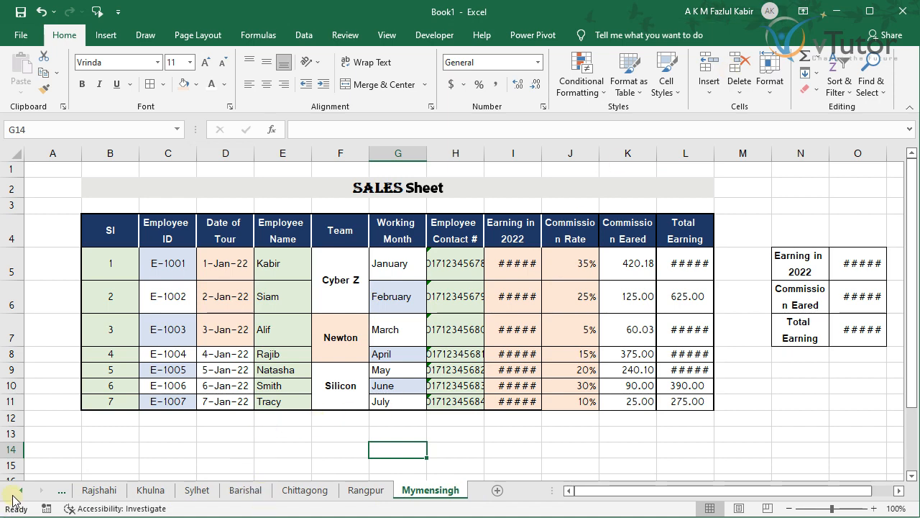
Look through the city worksheets one by one from Chittagong back to Dhaka.
{"action": "left_click", "coordinate": [305, 489]}
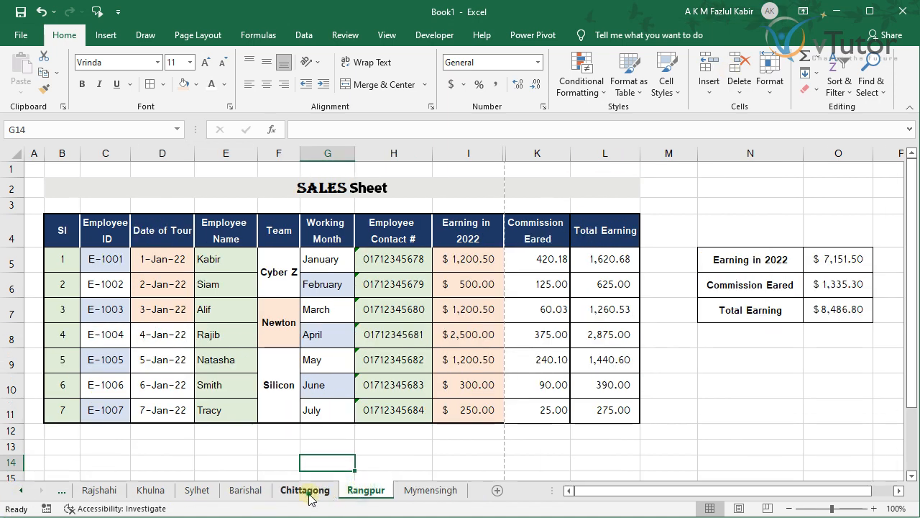
{"action": "left_click", "coordinate": [241, 492]}
{"action": "left_click", "coordinate": [196, 492]}
{"action": "left_click", "coordinate": [150, 492]}
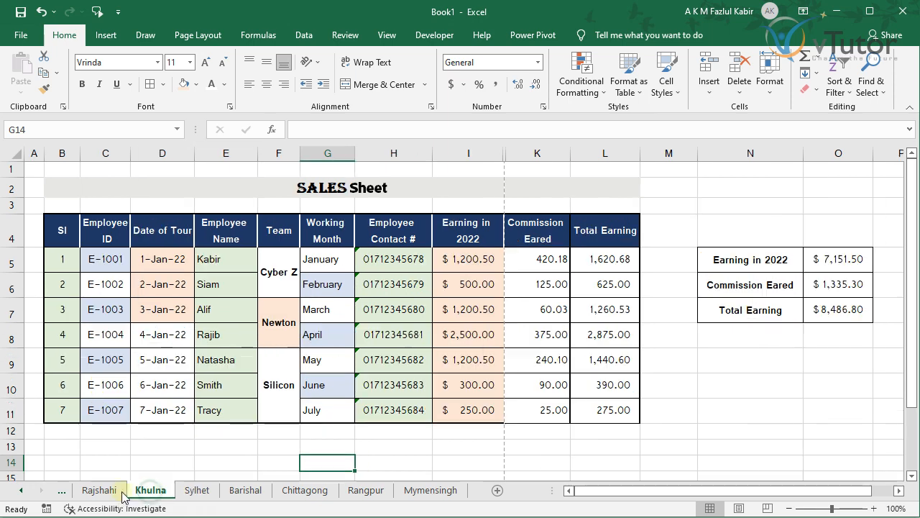
{"action": "left_click", "coordinate": [93, 491]}
{"action": "left_click", "coordinate": [64, 491]}
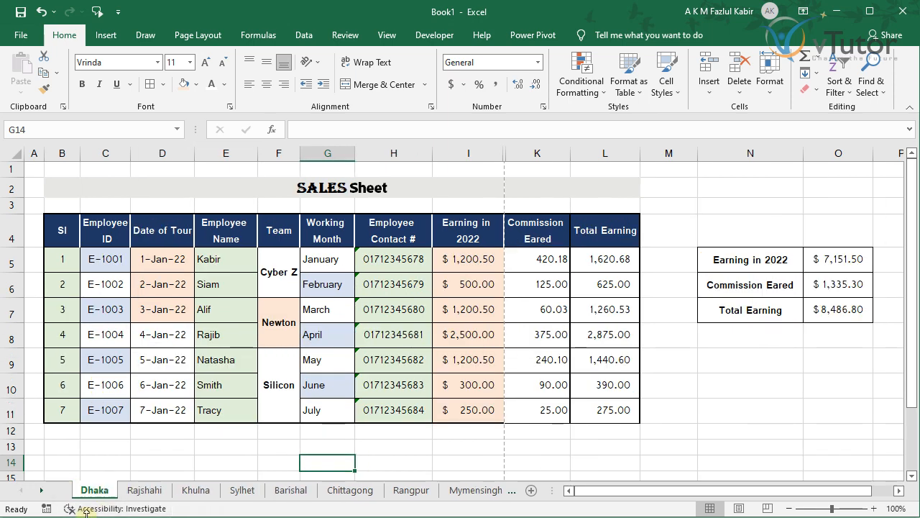
Set the sheet tab color of Rajshahi to blue and that of Khulna to dark orange.
{"action": "right_click", "coordinate": [145, 491]}
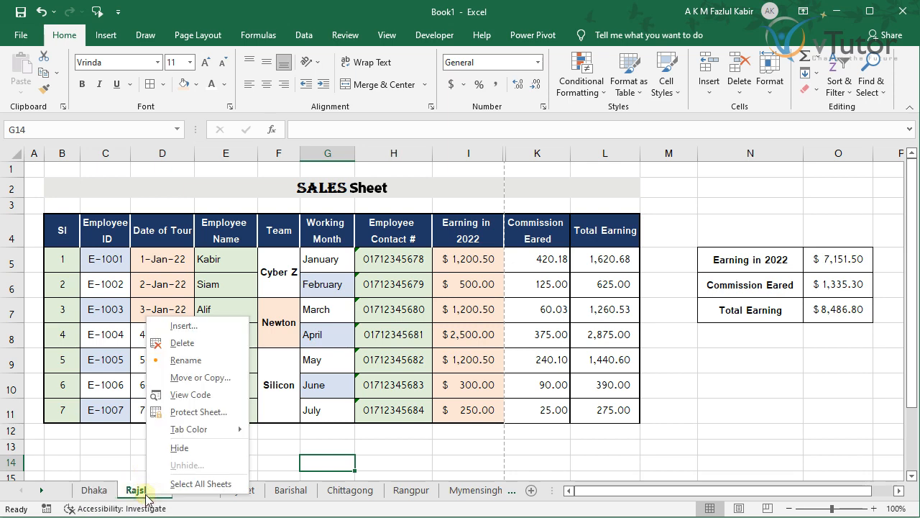
{"action": "mouse_move", "coordinate": [188, 431]}
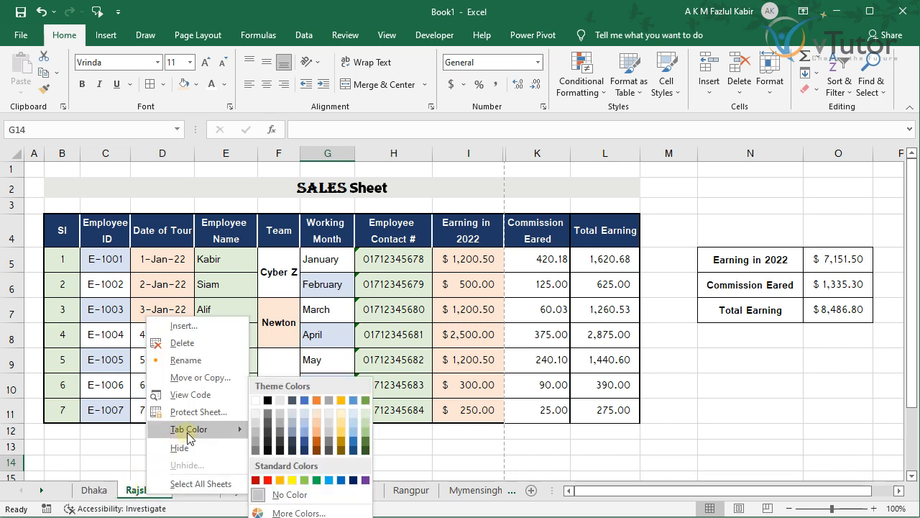
{"action": "left_click", "coordinate": [304, 403]}
{"action": "right_click", "coordinate": [200, 490]}
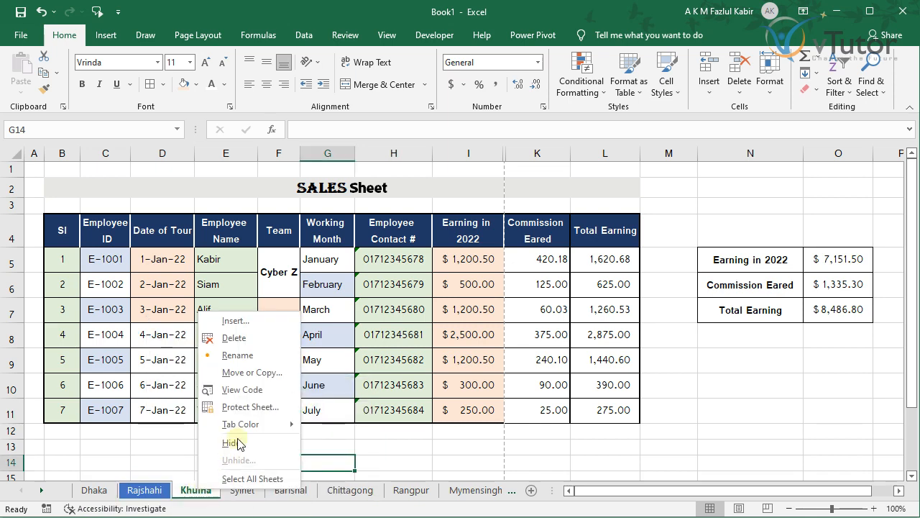
{"action": "mouse_move", "coordinate": [280, 423]}
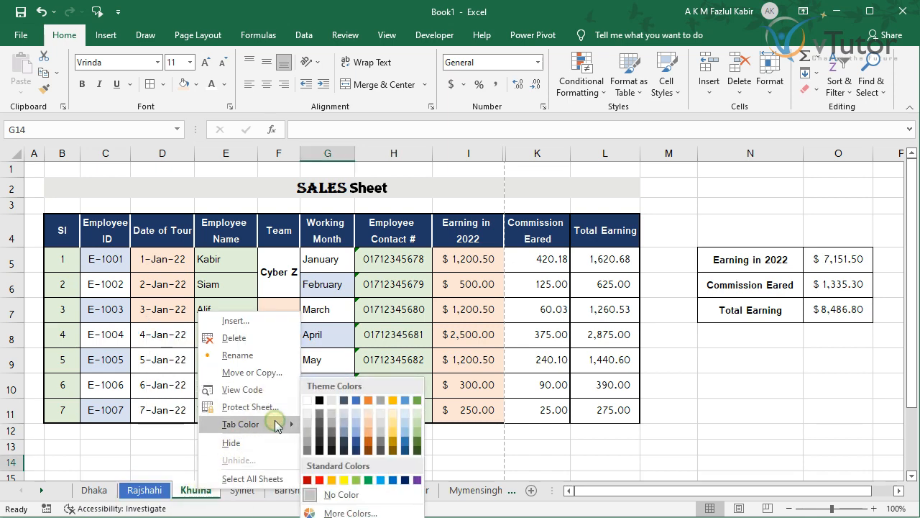
{"action": "left_click", "coordinate": [367, 442]}
Set the sheet tab color of Sylhet to dark green.
{"action": "left_click", "coordinate": [257, 490]}
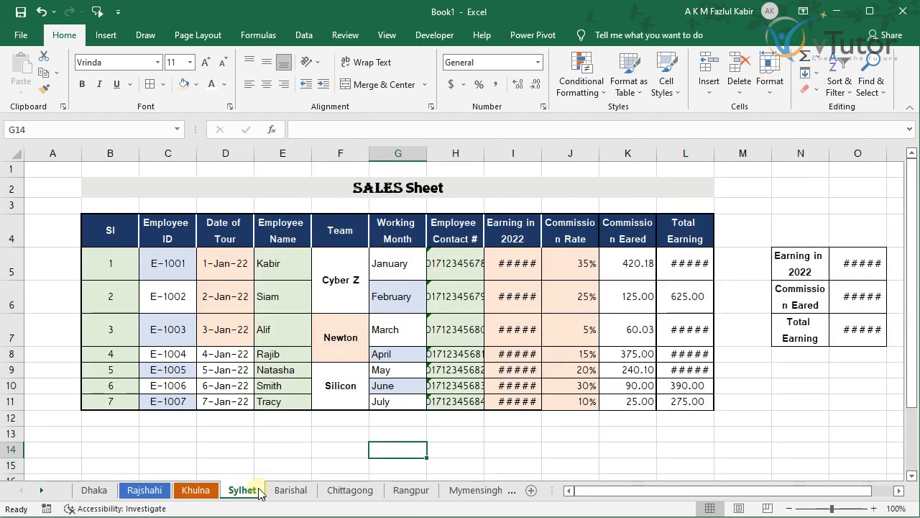
{"action": "right_click", "coordinate": [259, 491]}
{"action": "mouse_move", "coordinate": [338, 423]}
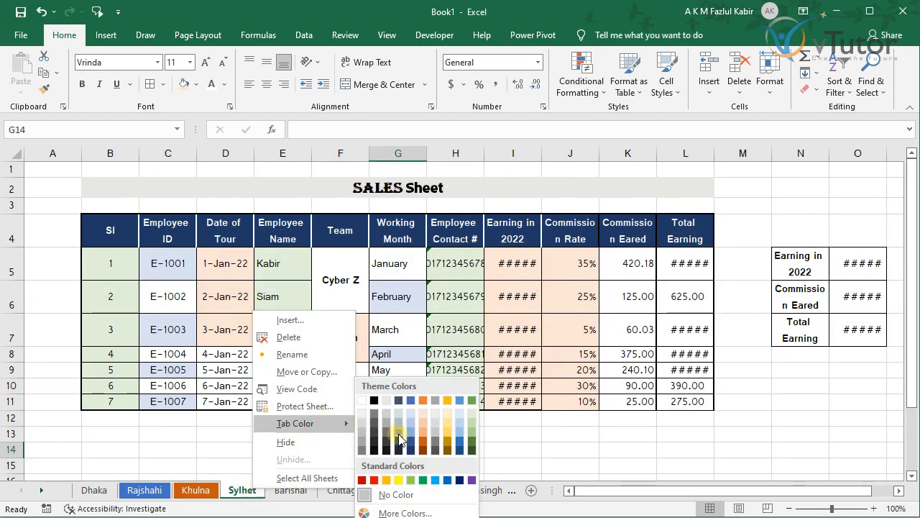
{"action": "left_click", "coordinate": [464, 448]}
Set the sheet tab color of Barishal to a dark blue picked from the standard colors in the Colors dialog.
{"action": "left_click", "coordinate": [295, 491]}
{"action": "right_click", "coordinate": [301, 491]}
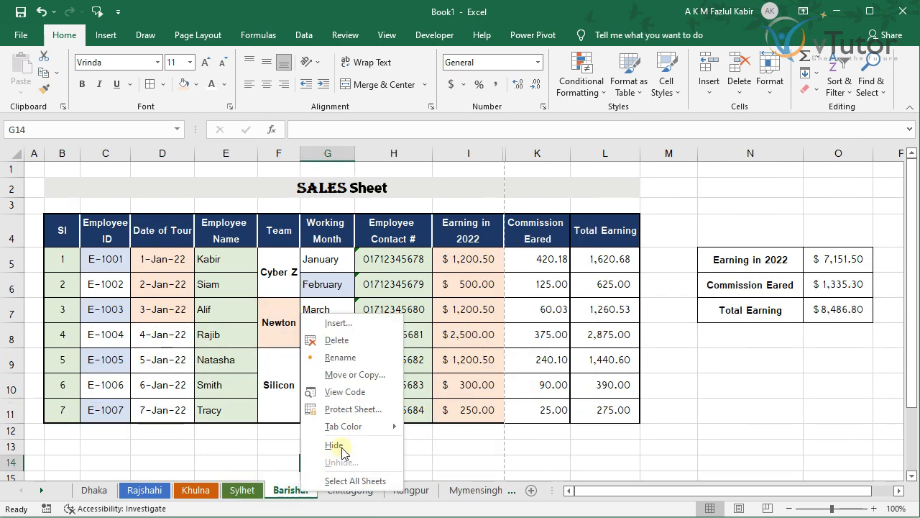
{"action": "mouse_move", "coordinate": [374, 427]}
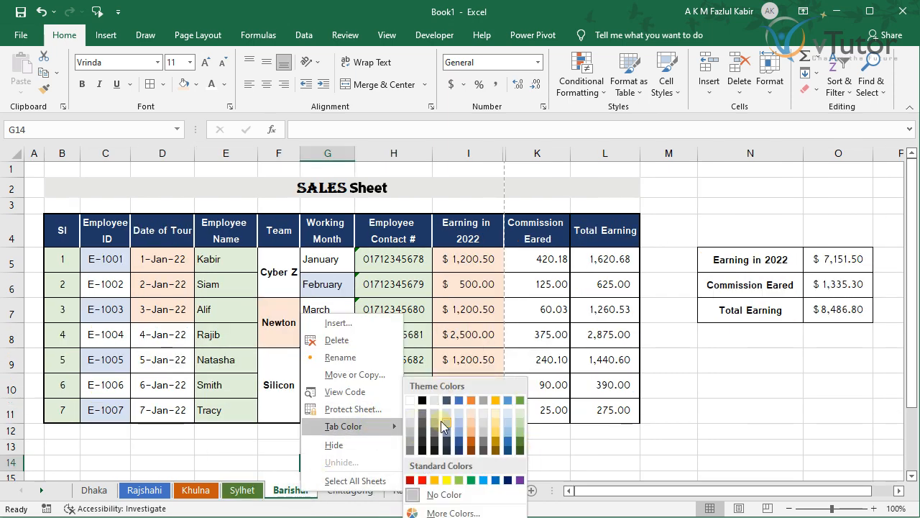
{"action": "left_click", "coordinate": [440, 513]}
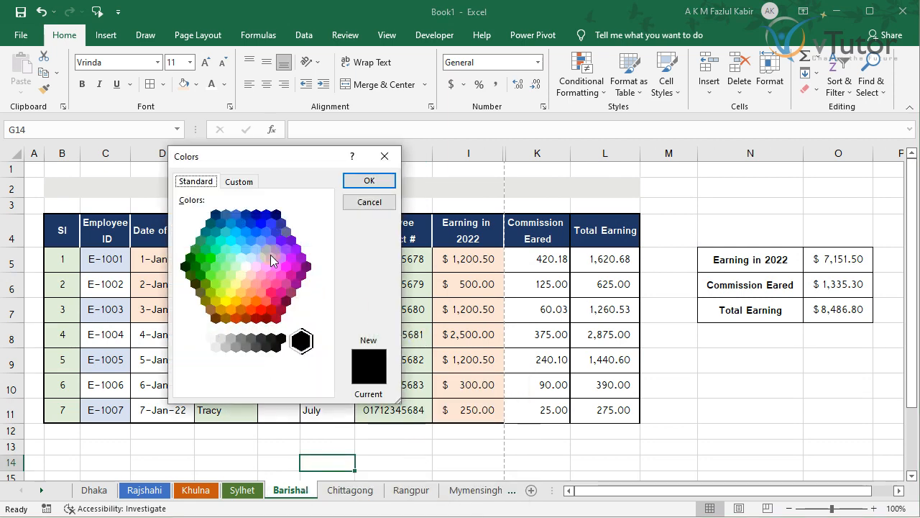
{"action": "left_click", "coordinate": [256, 214]}
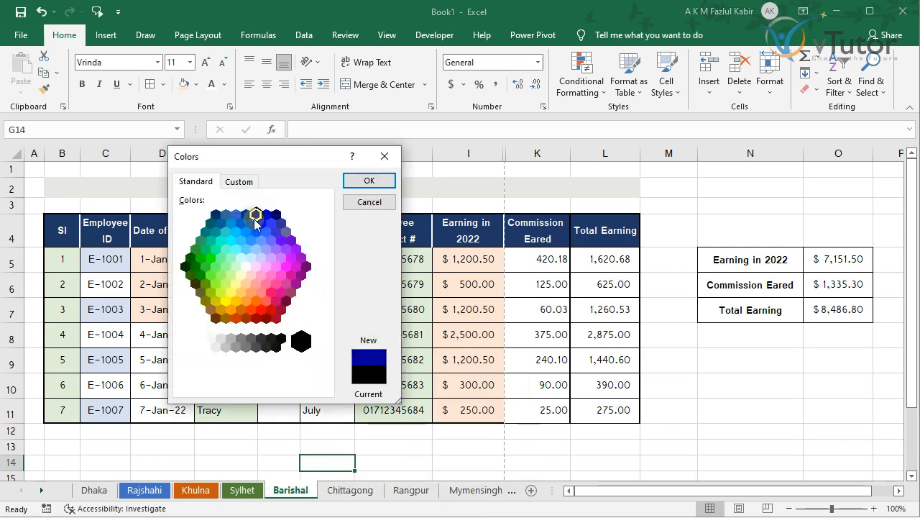
{"action": "left_click", "coordinate": [384, 179]}
Set the sheet tab color of Chittagong to standard yellow and that of Rangpur to theme gray.
{"action": "right_click", "coordinate": [360, 492]}
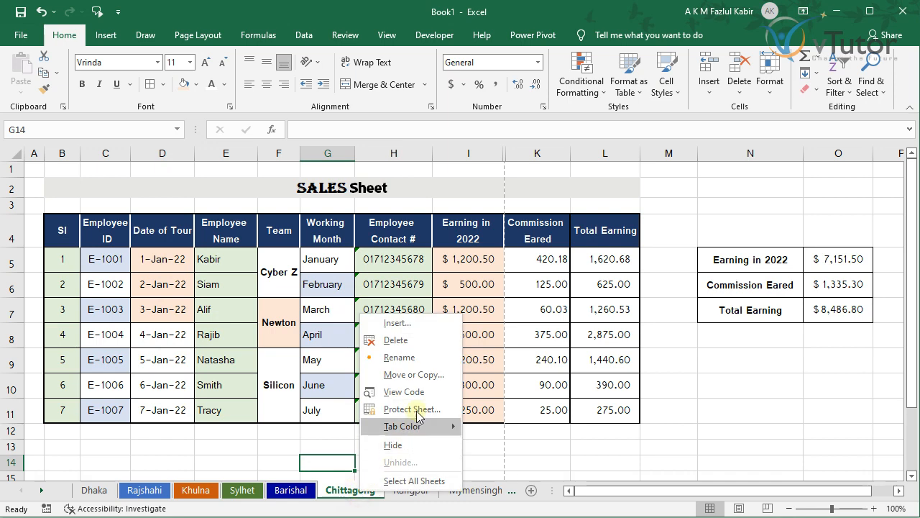
{"action": "mouse_move", "coordinate": [435, 424]}
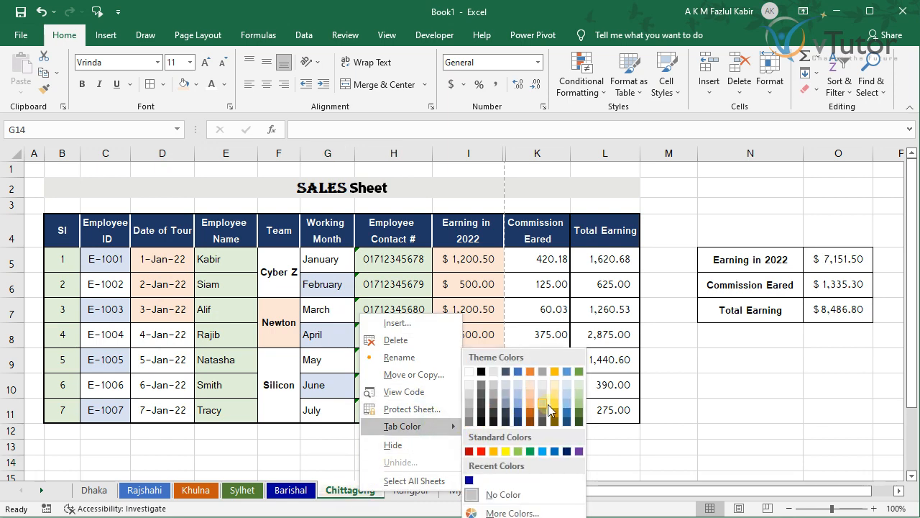
{"action": "left_click", "coordinate": [507, 452]}
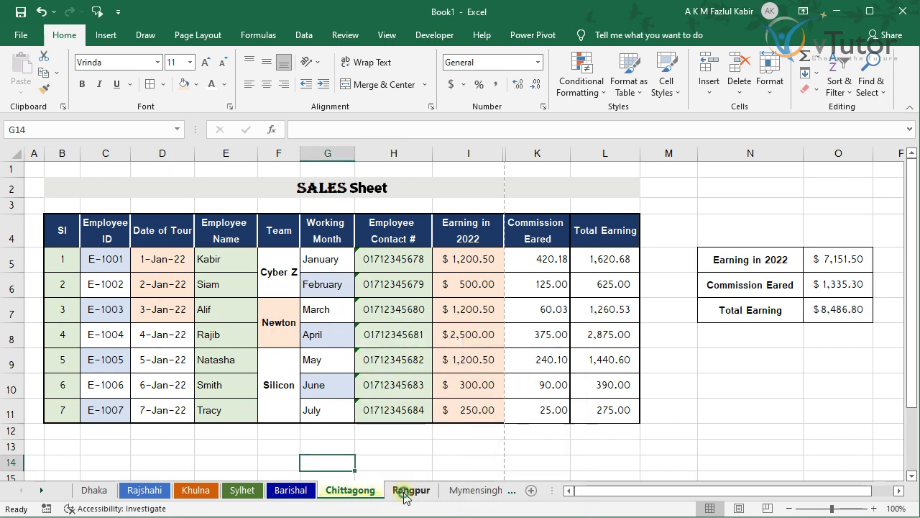
{"action": "right_click", "coordinate": [407, 491]}
{"action": "mouse_move", "coordinate": [470, 427]}
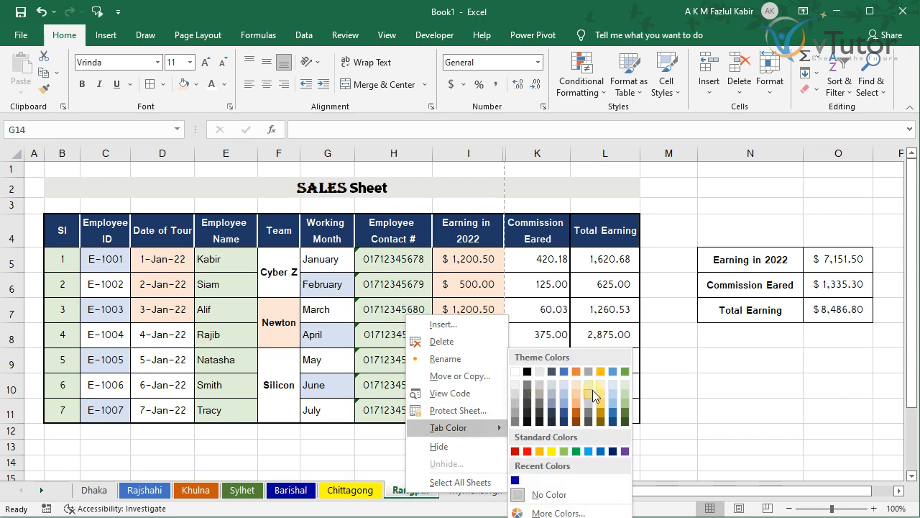
{"action": "left_click", "coordinate": [526, 386]}
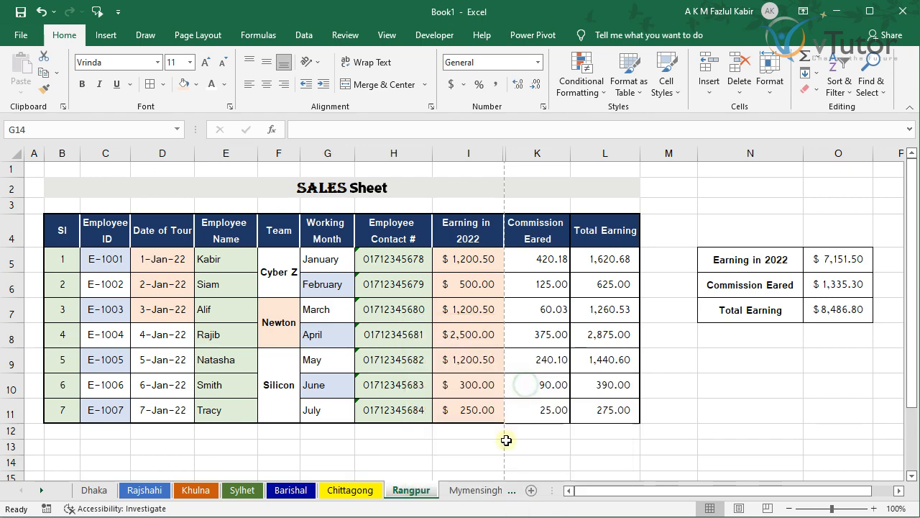
Set the sheet tab color of Mymensingh to the theme color white.
{"action": "left_click", "coordinate": [460, 491]}
{"action": "right_click", "coordinate": [433, 492]}
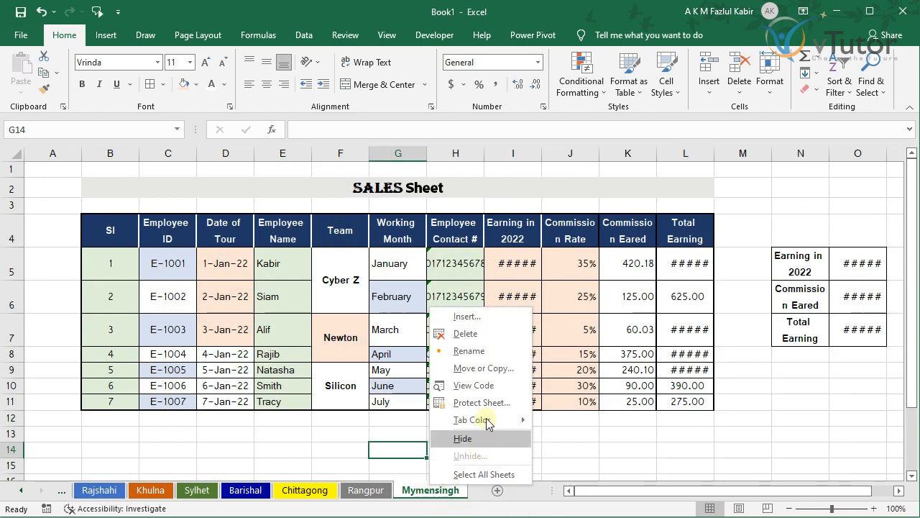
{"action": "mouse_move", "coordinate": [495, 424]}
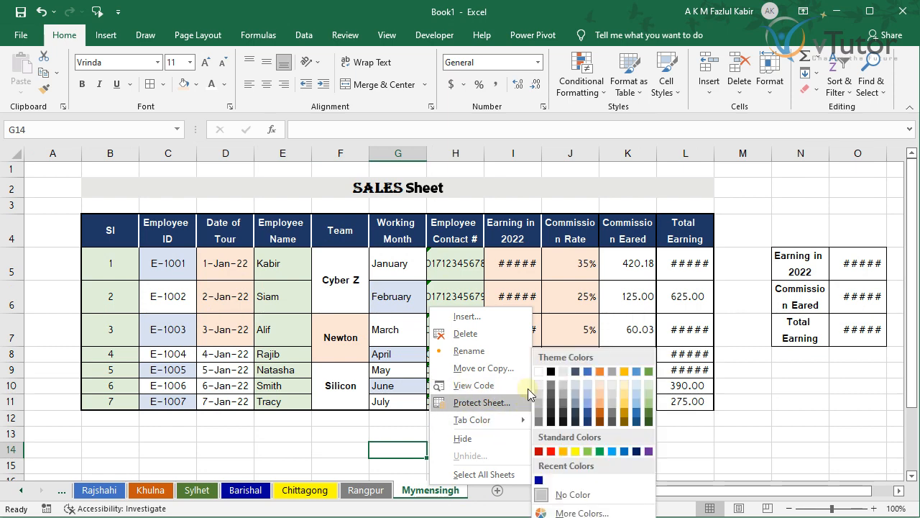
{"action": "left_click", "coordinate": [540, 373]}
Go back to the Dhaka worksheet and widen the sheet tab area enough to fit every tab from Dhaka to Mymensingh.
{"action": "left_click", "coordinate": [381, 492]}
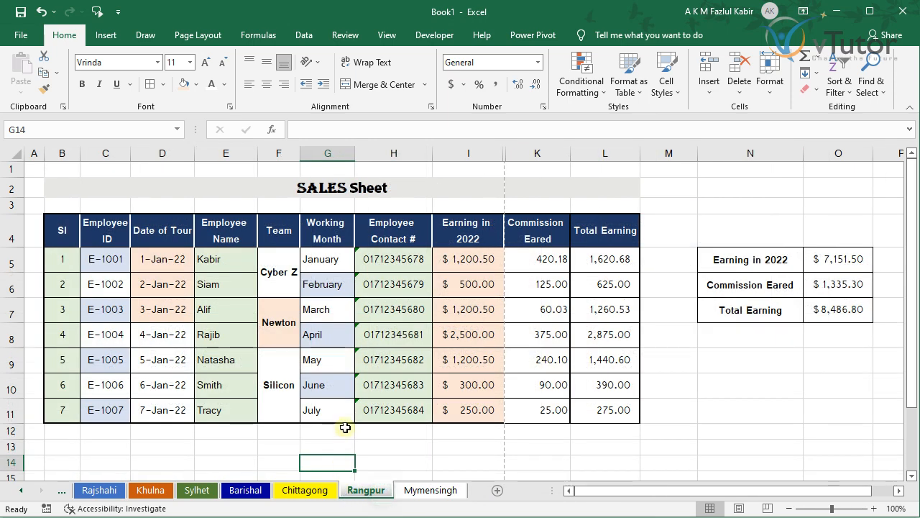
{"action": "left_click", "coordinate": [110, 493]}
{"action": "left_click", "coordinate": [63, 492]}
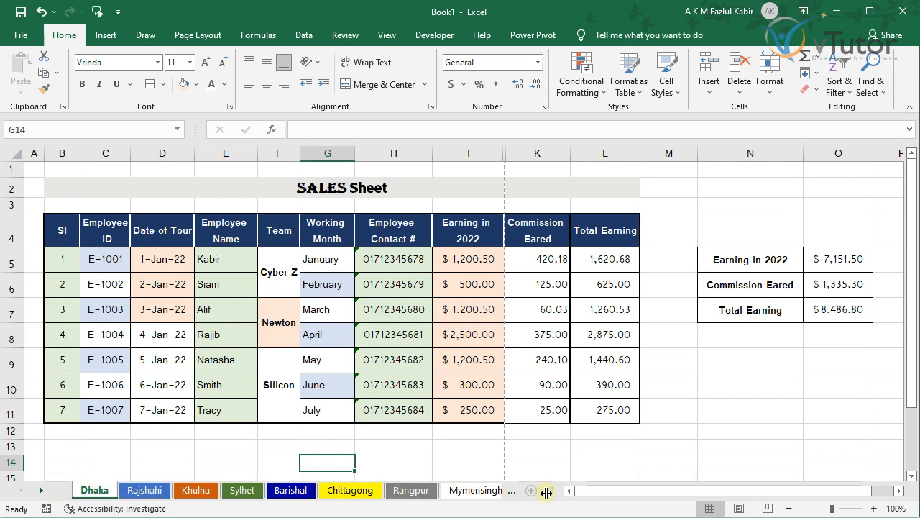
{"action": "left_click_drag", "start_coordinate": [552, 489], "coordinate": [348, 497]}
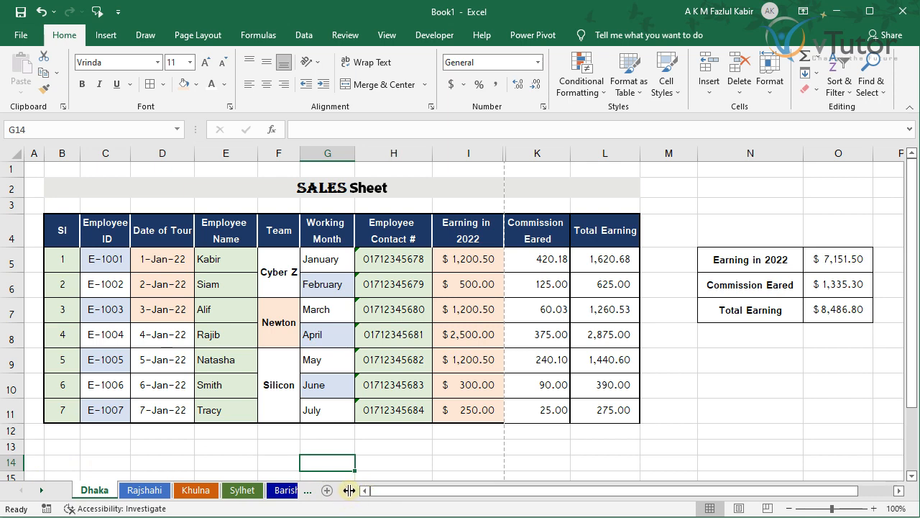
{"action": "left_click_drag", "start_coordinate": [348, 489], "coordinate": [572, 496]}
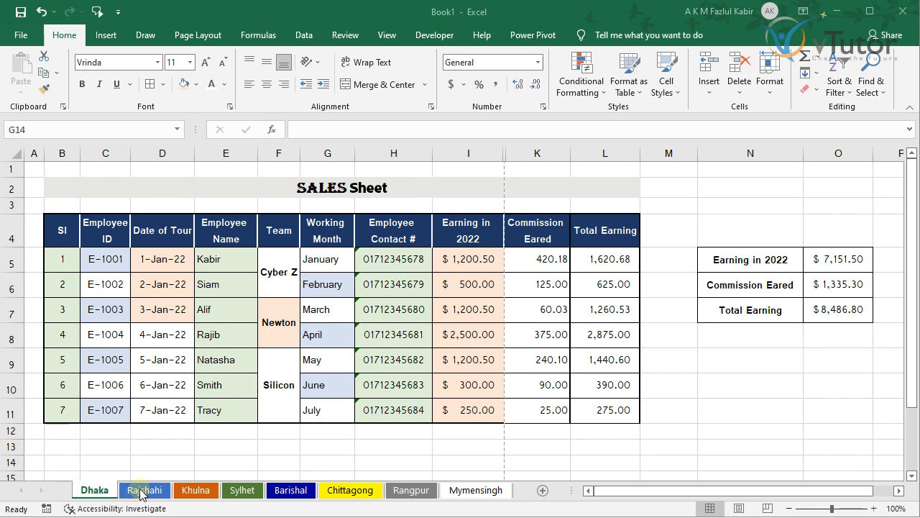
Select cell B1 on the Dhaka worksheet and look at the Rajshahi and Khulna worksheets.
{"action": "left_click", "coordinate": [86, 493]}
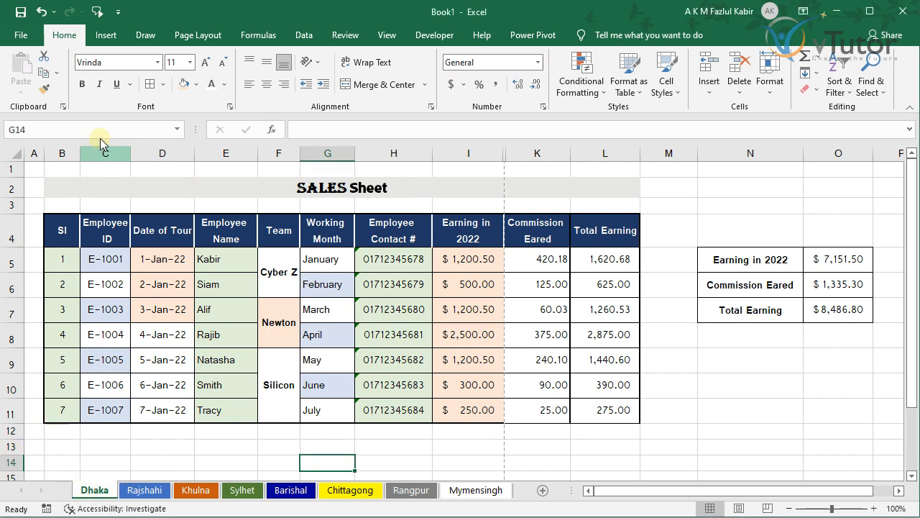
{"action": "left_click", "coordinate": [57, 167]}
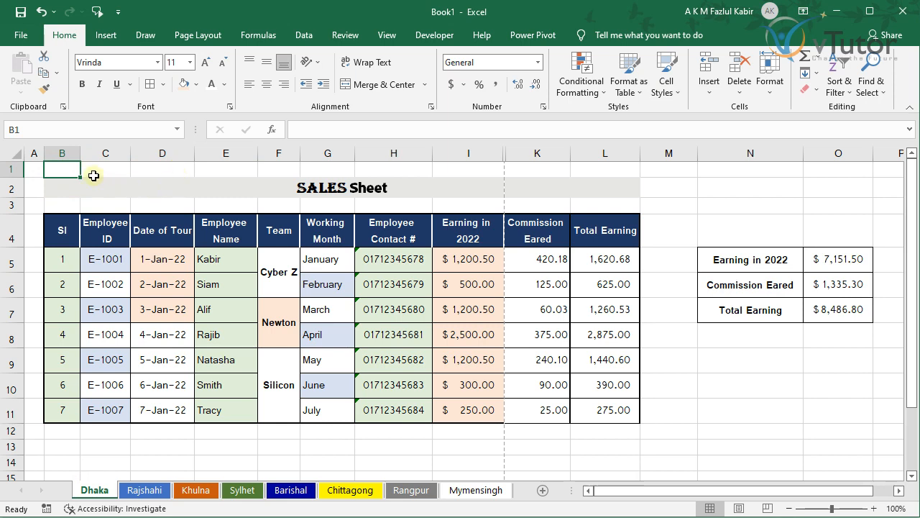
{"action": "left_click", "coordinate": [144, 490]}
{"action": "left_click", "coordinate": [191, 490]}
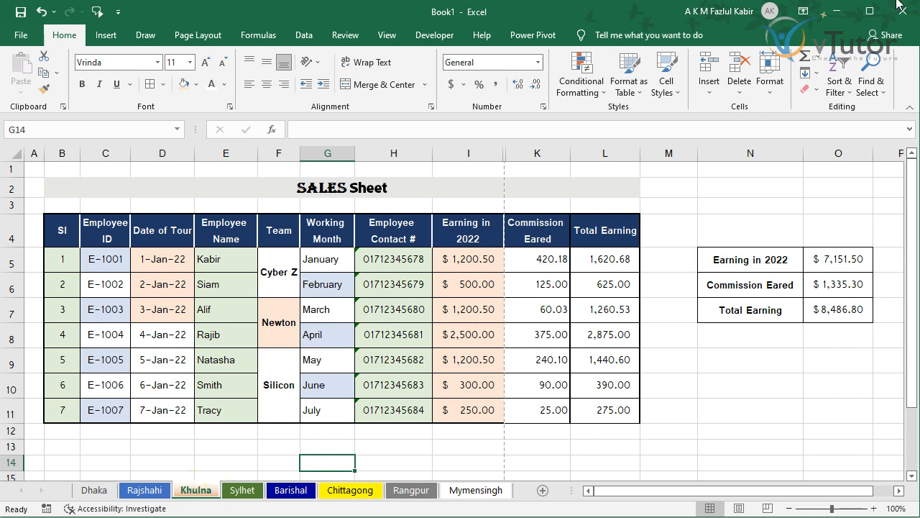
{"action": "left_click", "coordinate": [829, 1]}
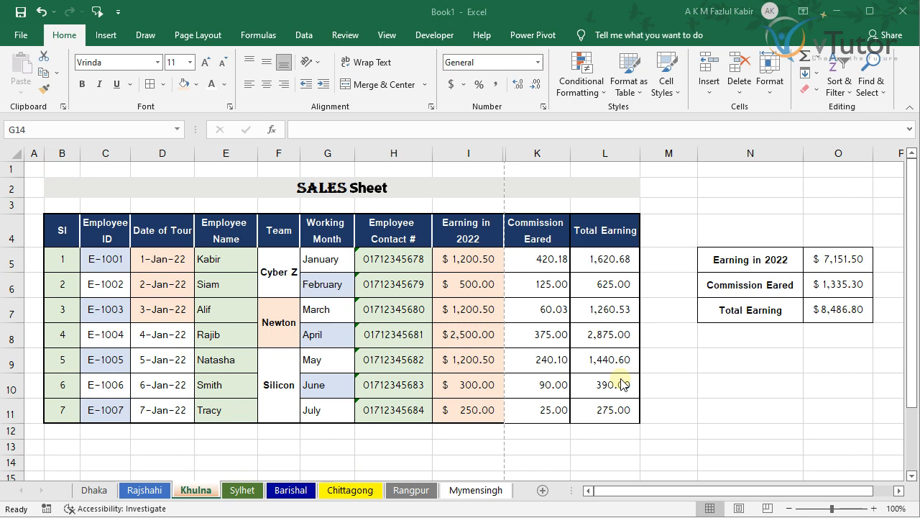
{"action": "left_click", "coordinate": [478, 492]}
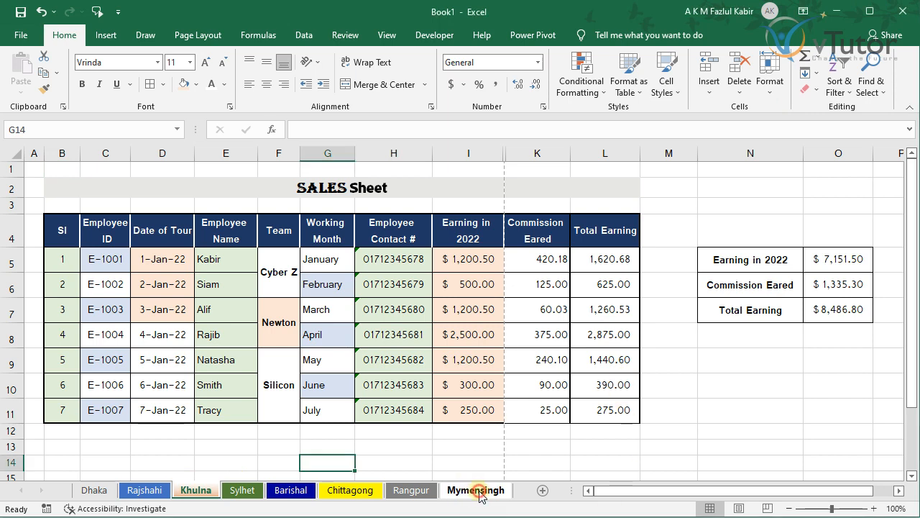
{"action": "right_click", "coordinate": [479, 493]}
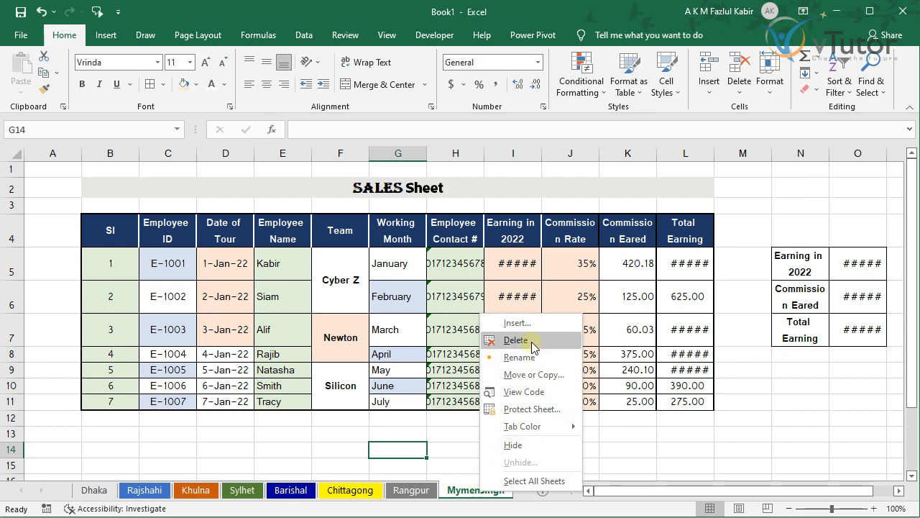
{"action": "left_click", "coordinate": [668, 429]}
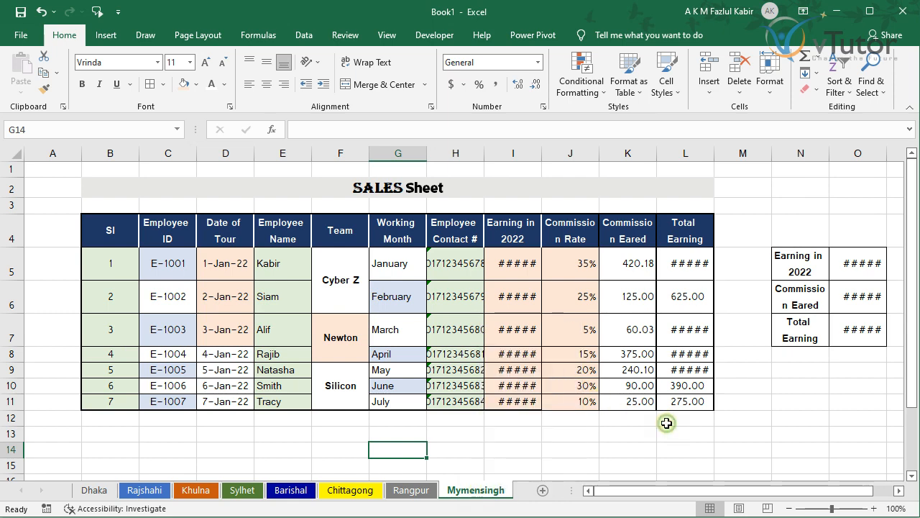
{"action": "left_click", "coordinate": [138, 491]}
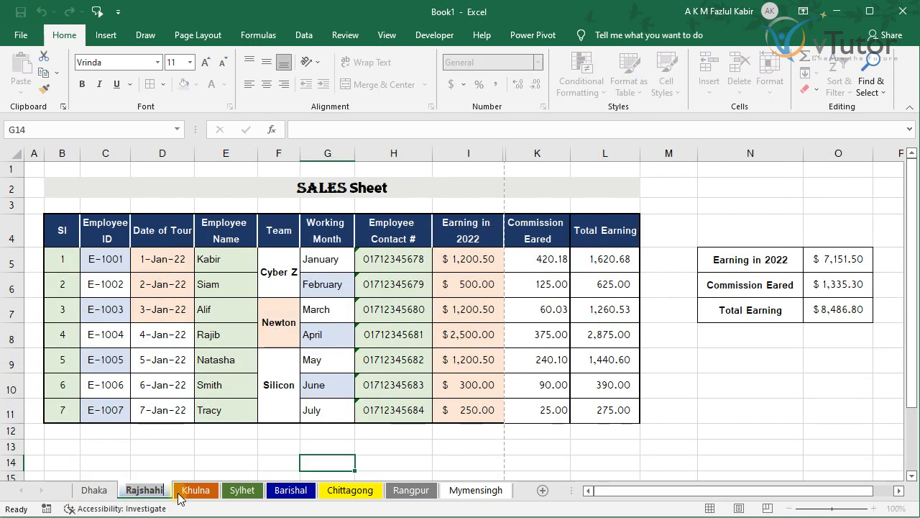
{"action": "left_click", "coordinate": [242, 490]}
{"action": "left_click", "coordinate": [295, 492]}
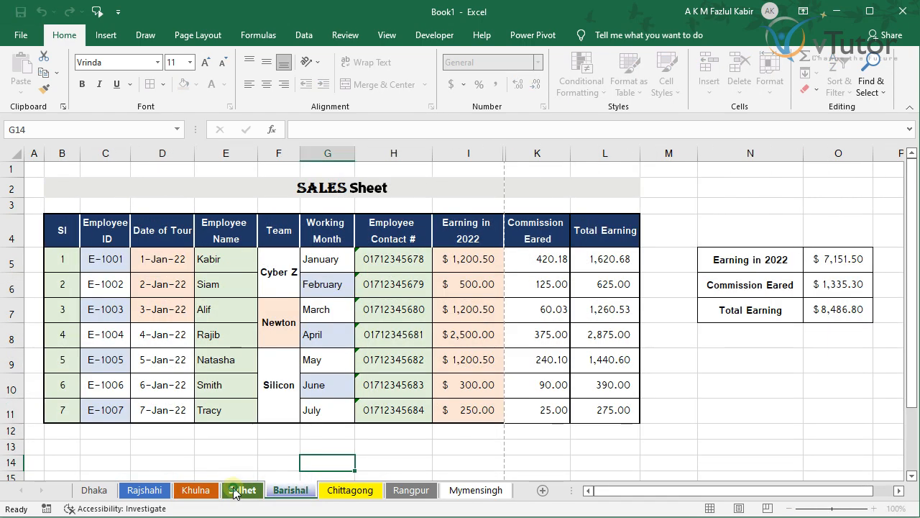
On the Sylhet worksheet, autofit the widths of columns L and O to their contents.
{"action": "left_click", "coordinate": [234, 491]}
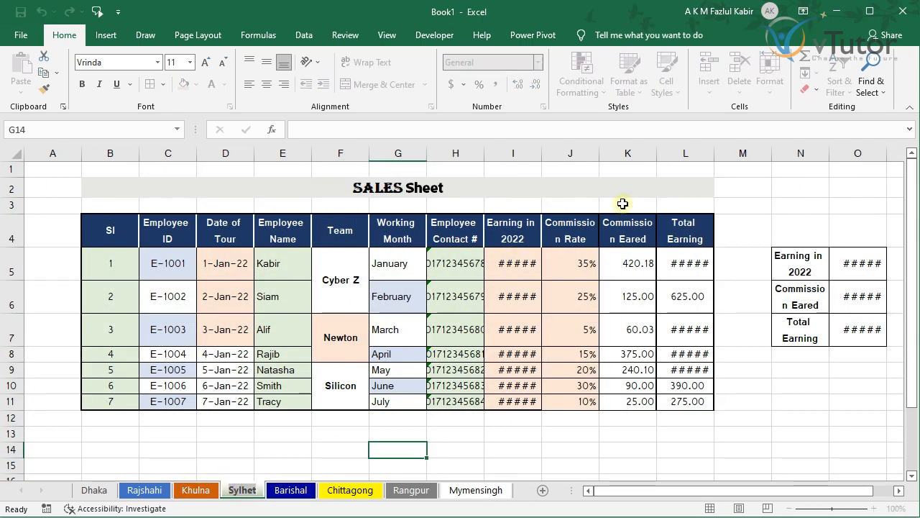
{"action": "double_click", "coordinate": [717, 156]}
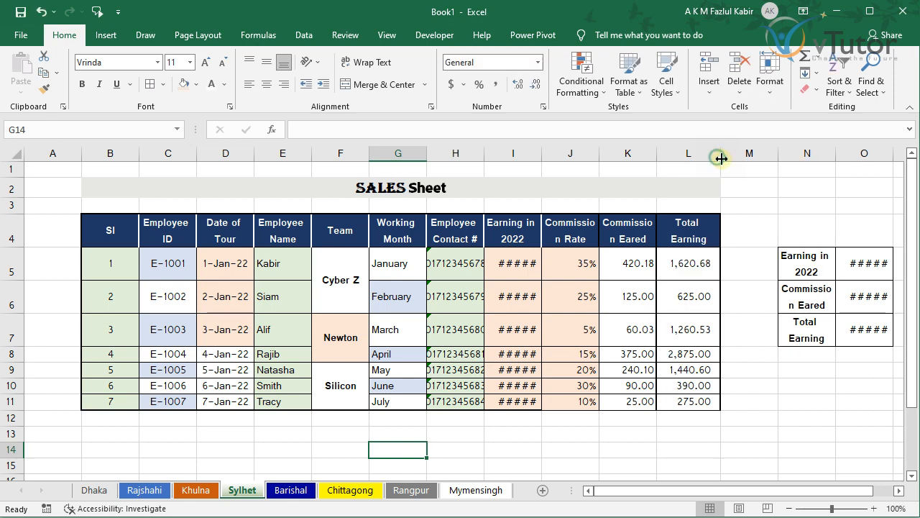
{"action": "double_click", "coordinate": [893, 157]}
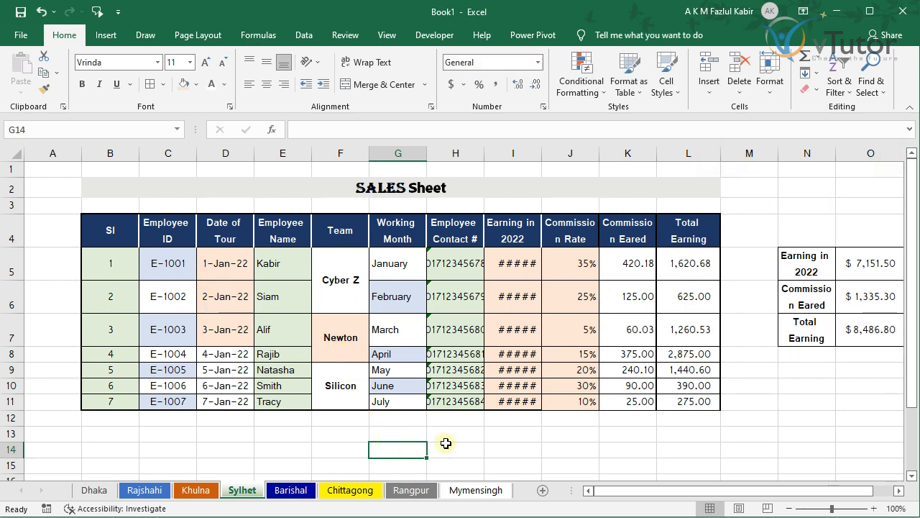